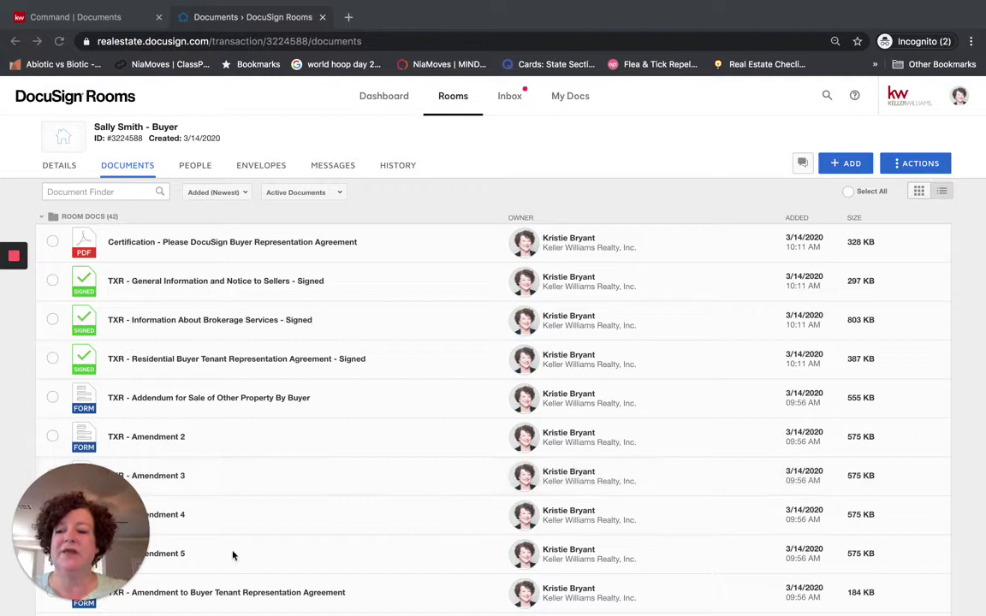
{"action": "mouse_move", "coordinate": [98, 525]}
{"action": "left_click_drag", "start_coordinate": [99, 525], "coordinate": [859, 510]}
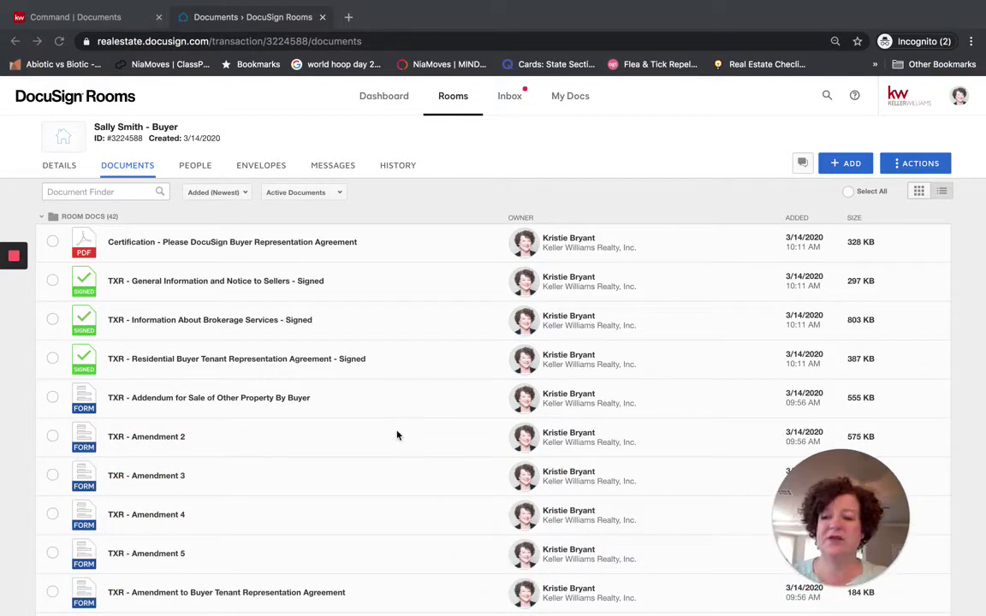
Open the "TXR - Information About Brokerage Services" form from the room documents, review its license holder details, and save and close it
{"action": "scroll", "coordinate": [397, 435], "scroll_direction": "down", "scroll_amount": 6}
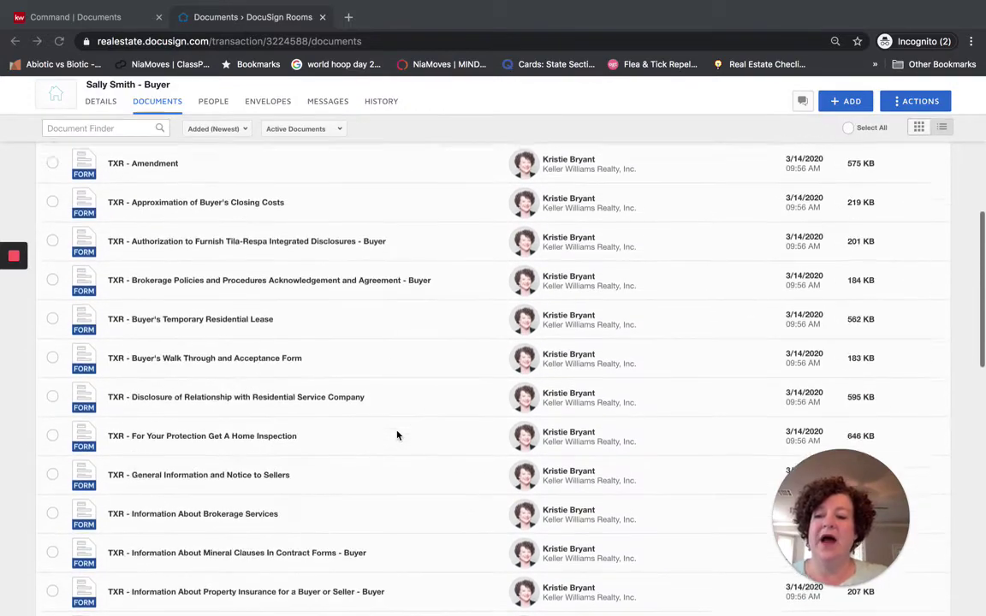
{"action": "scroll", "coordinate": [396, 435], "scroll_direction": "down", "scroll_amount": 3}
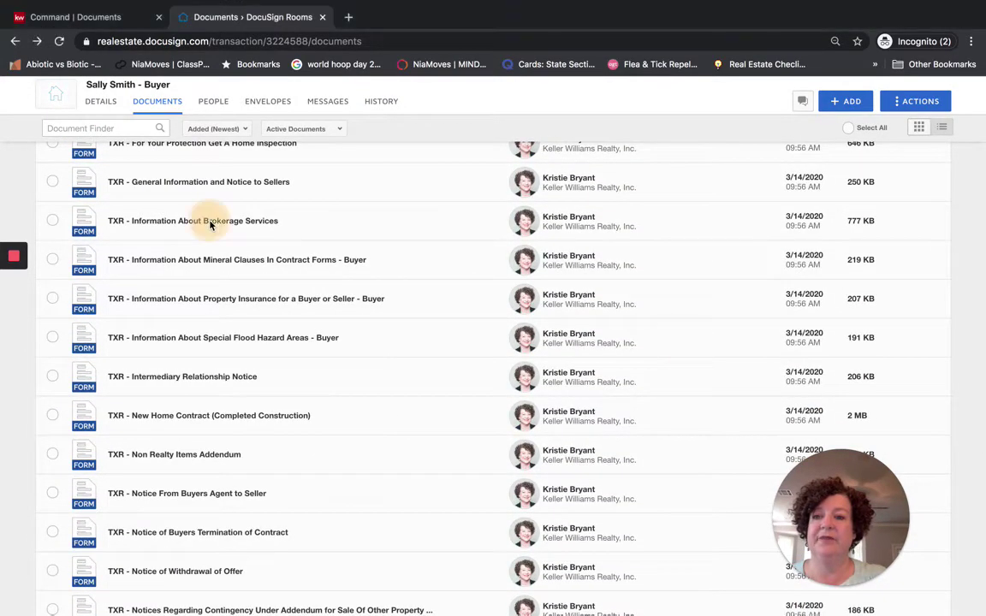
{"action": "left_click", "coordinate": [162, 221]}
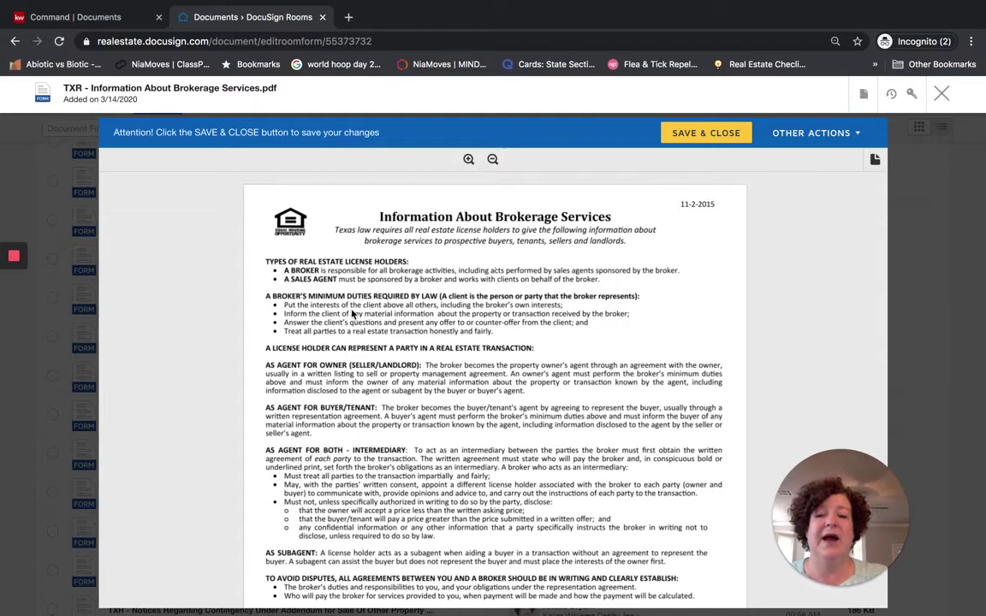
{"action": "scroll", "coordinate": [352, 314], "scroll_direction": "down", "scroll_amount": 6}
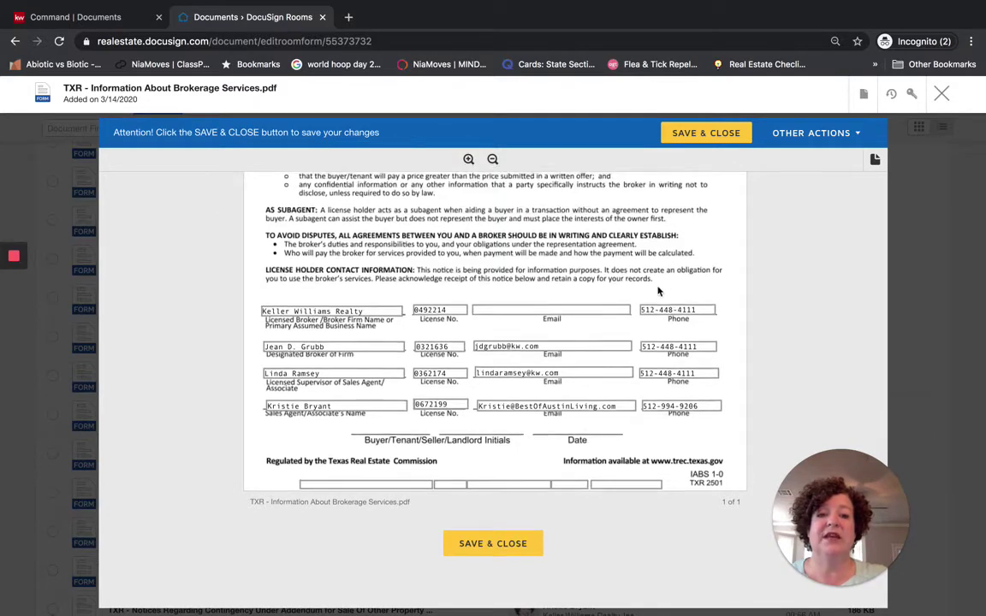
{"action": "scroll", "coordinate": [658, 292], "scroll_direction": "up", "scroll_amount": 5}
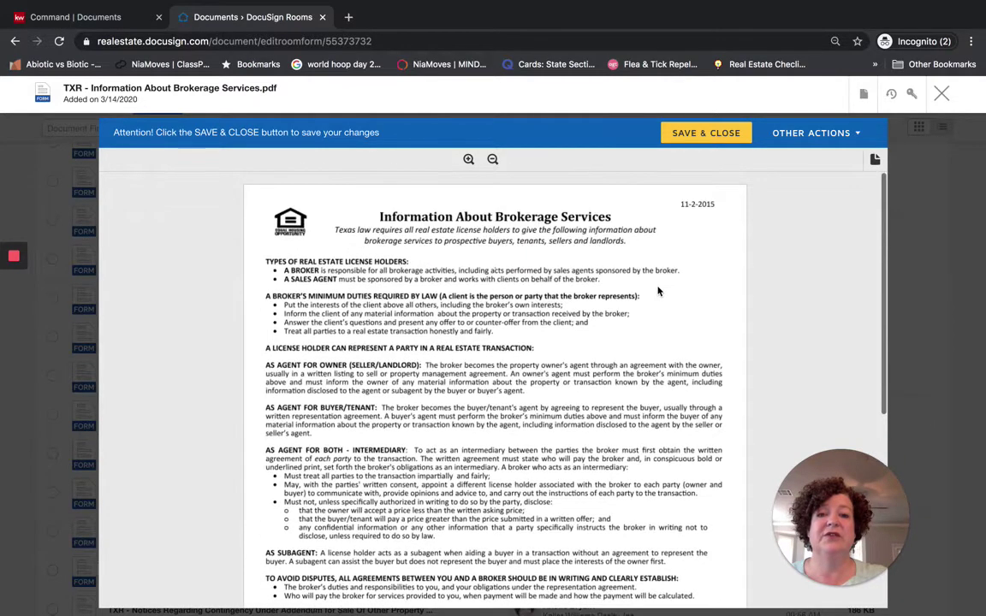
{"action": "left_click", "coordinate": [695, 134]}
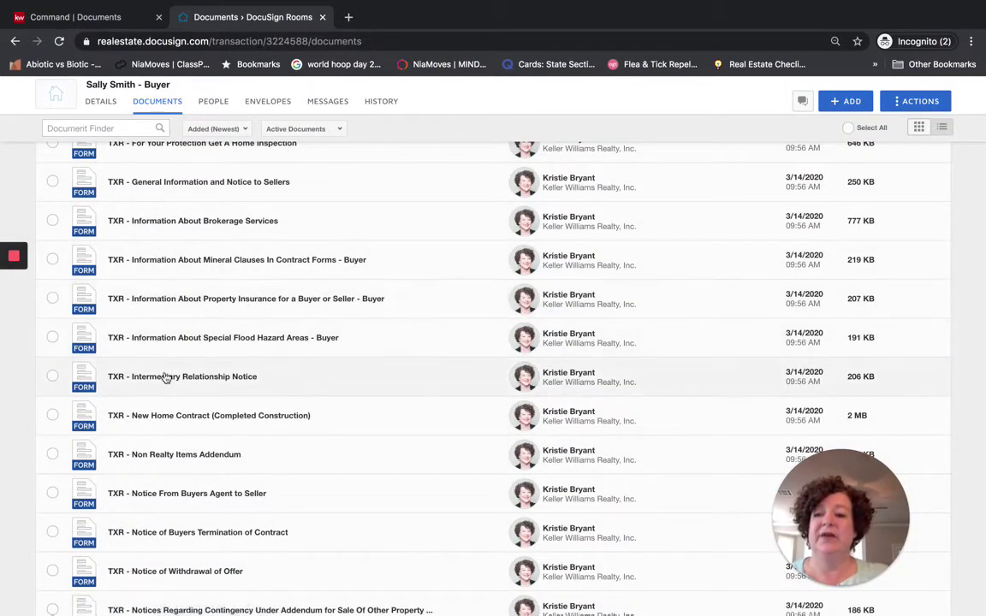
Start a DocuSign envelope with the unsigned TXR - Information About Brokerage Services form and download the form from its document preview
{"action": "left_click", "coordinate": [52, 220]}
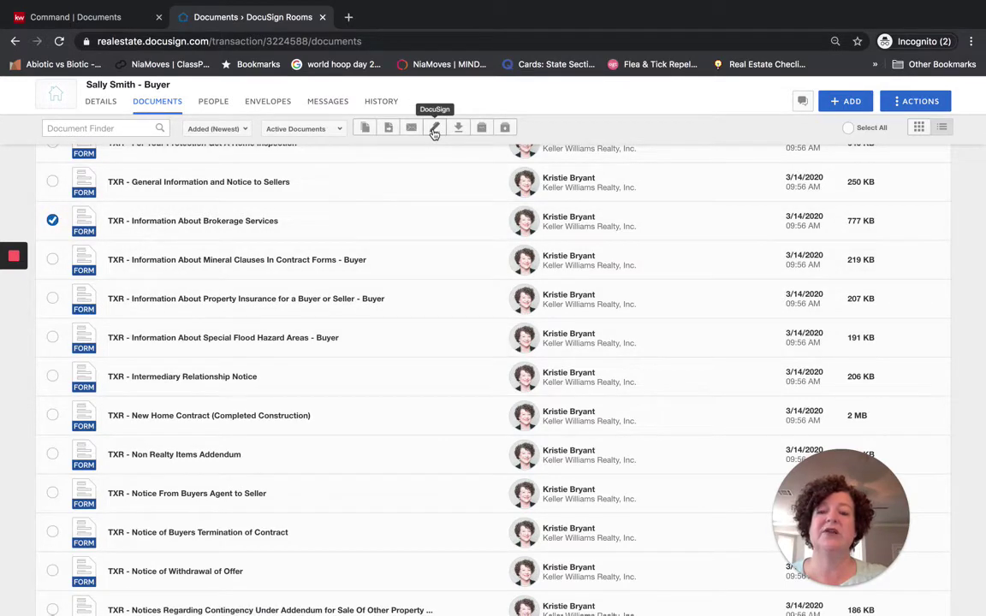
{"action": "left_click", "coordinate": [434, 128]}
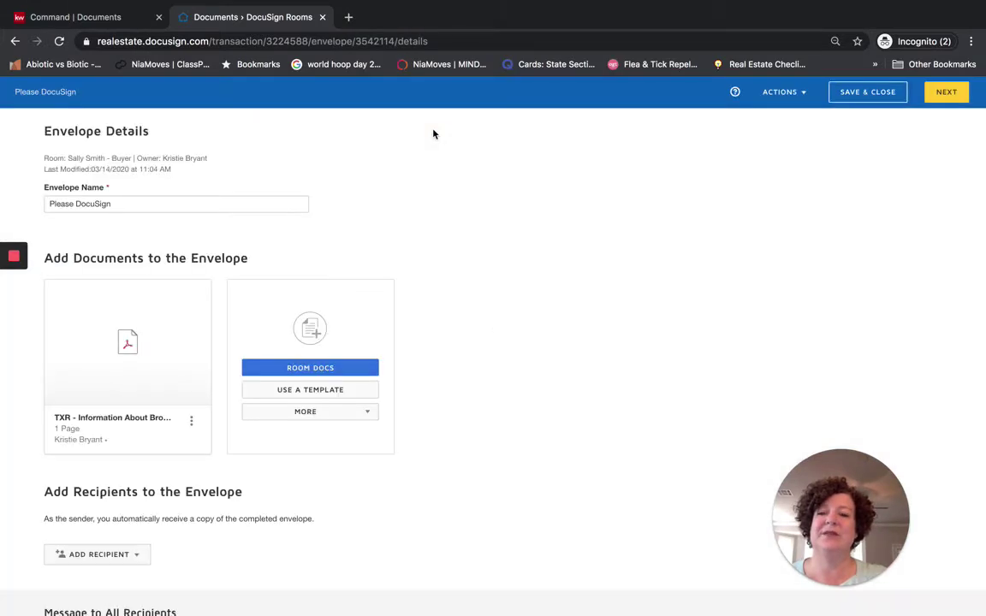
{"action": "mouse_move", "coordinate": [130, 345]}
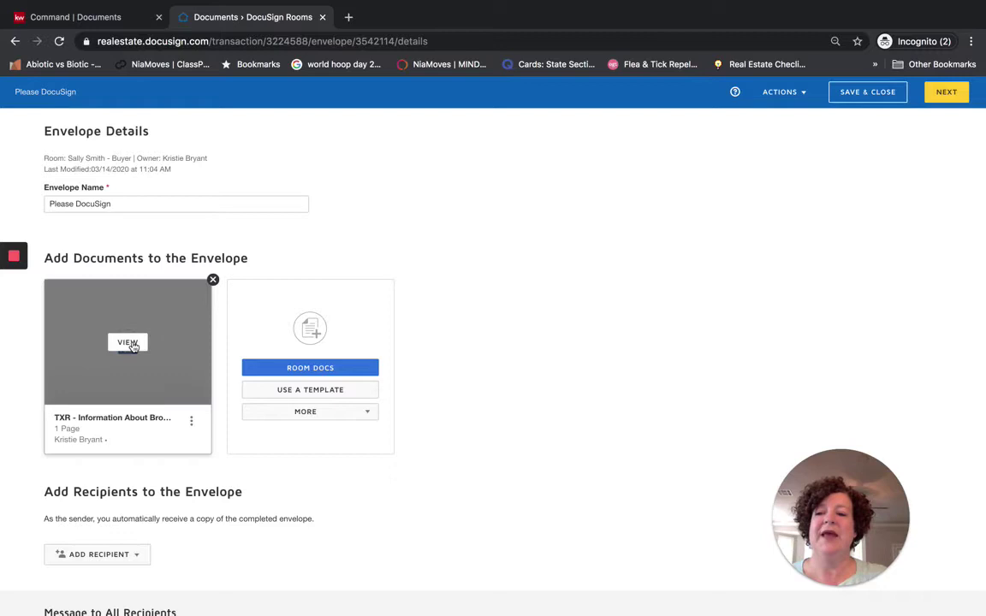
{"action": "left_click", "coordinate": [130, 343]}
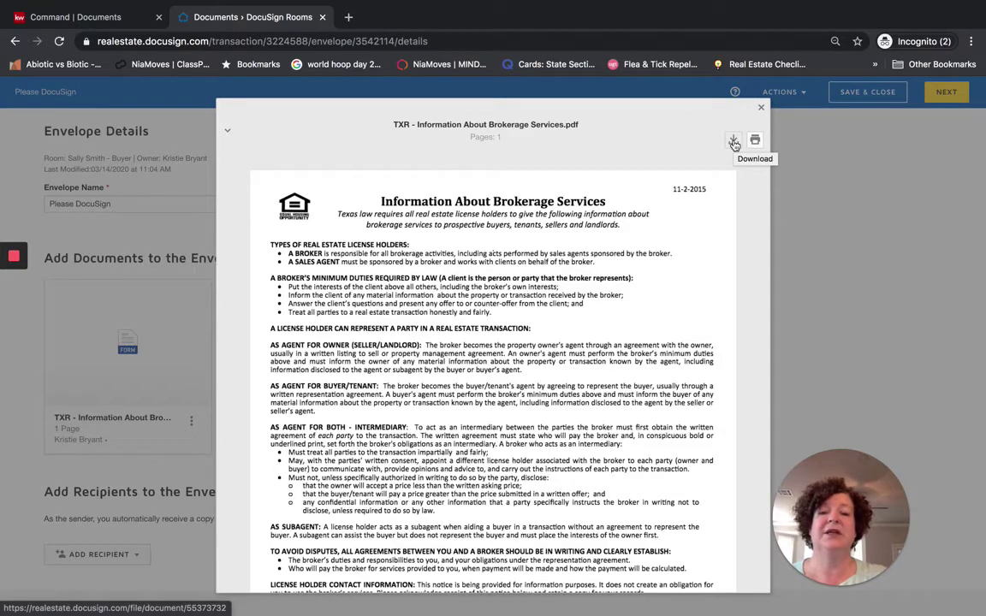
{"action": "left_click", "coordinate": [734, 142]}
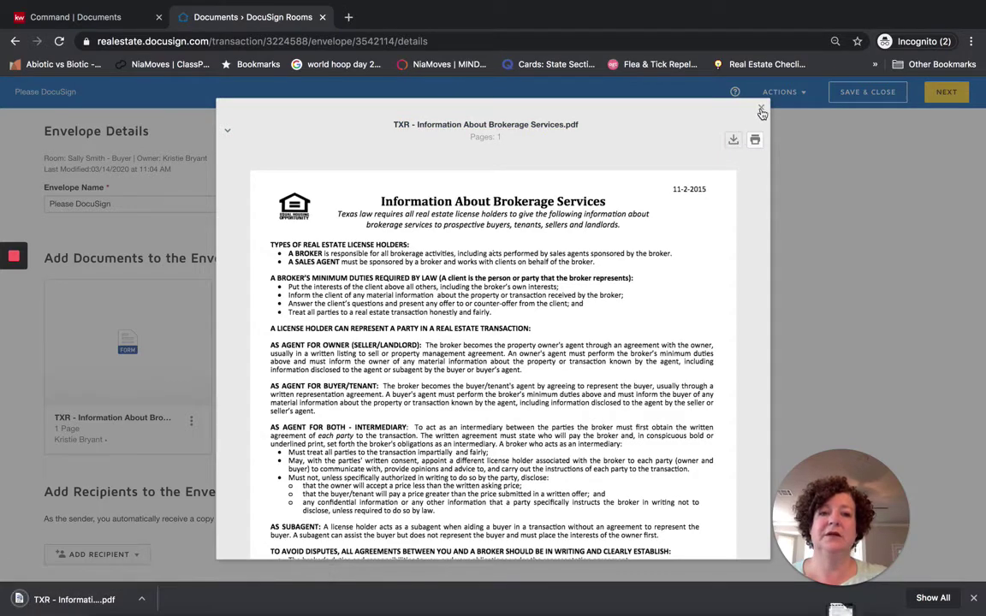
{"action": "left_click", "coordinate": [760, 108]}
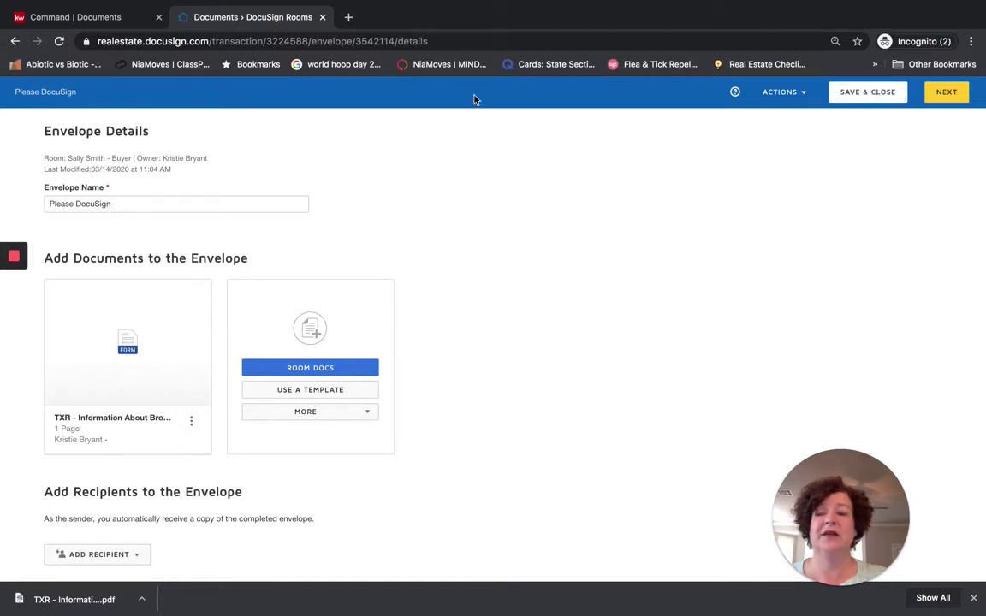
Leave the envelope, switch from DocuSign Rooms to DocuSign eSignature, and show your own templates
{"action": "left_click", "coordinate": [16, 43]}
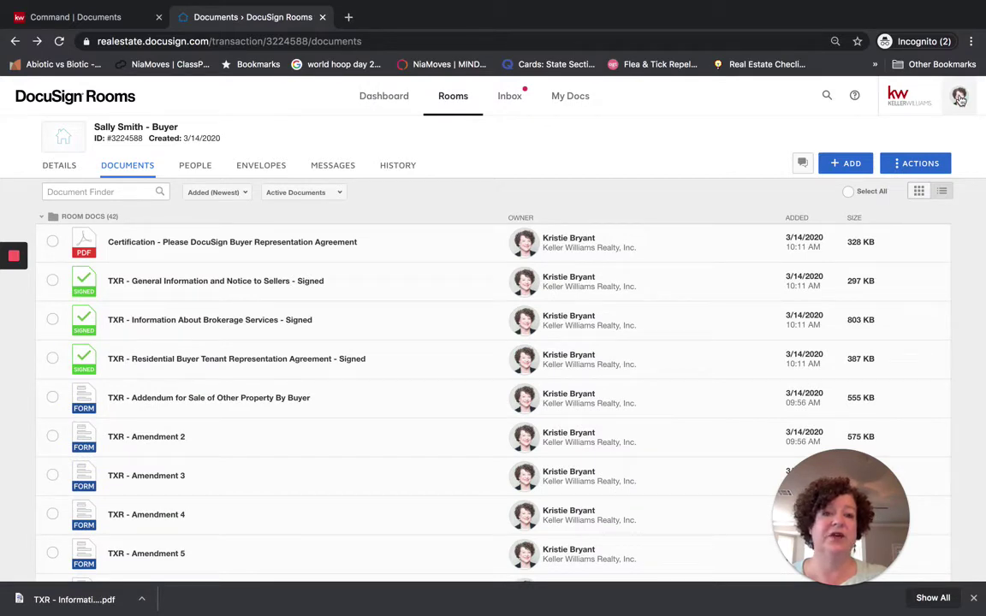
{"action": "left_click", "coordinate": [959, 97]}
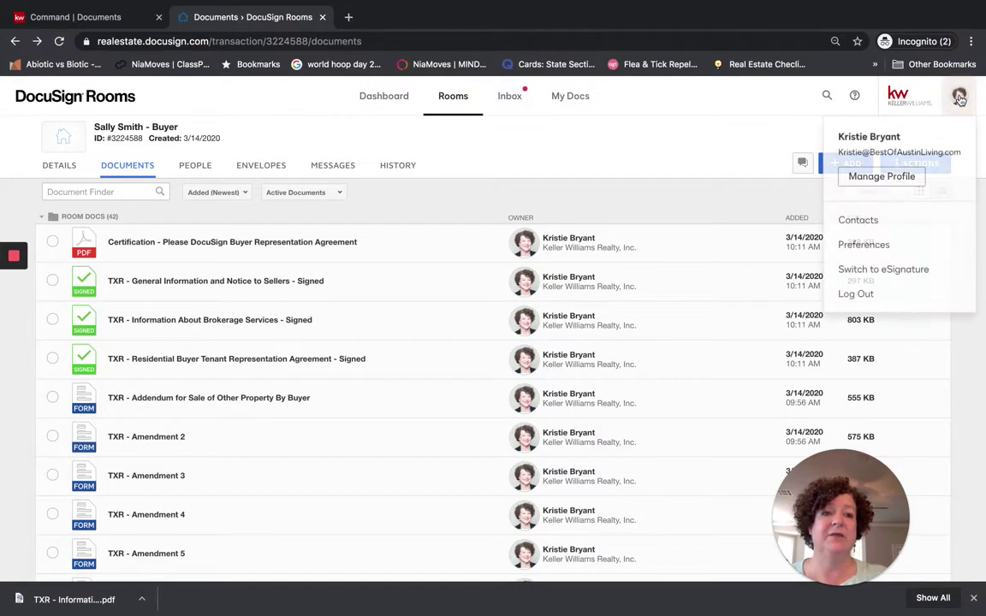
{"action": "left_click", "coordinate": [873, 272]}
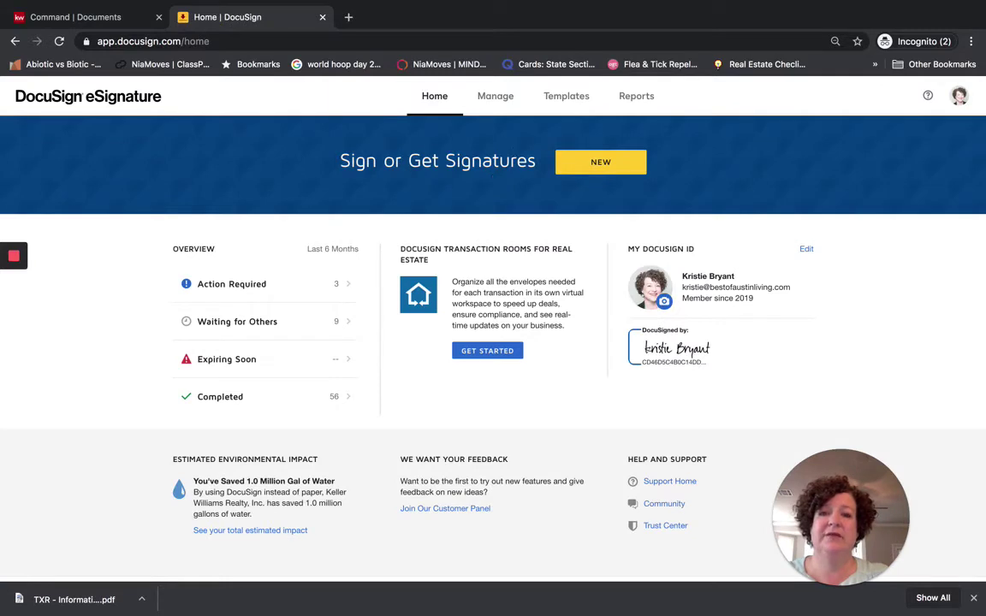
{"action": "left_click", "coordinate": [572, 98]}
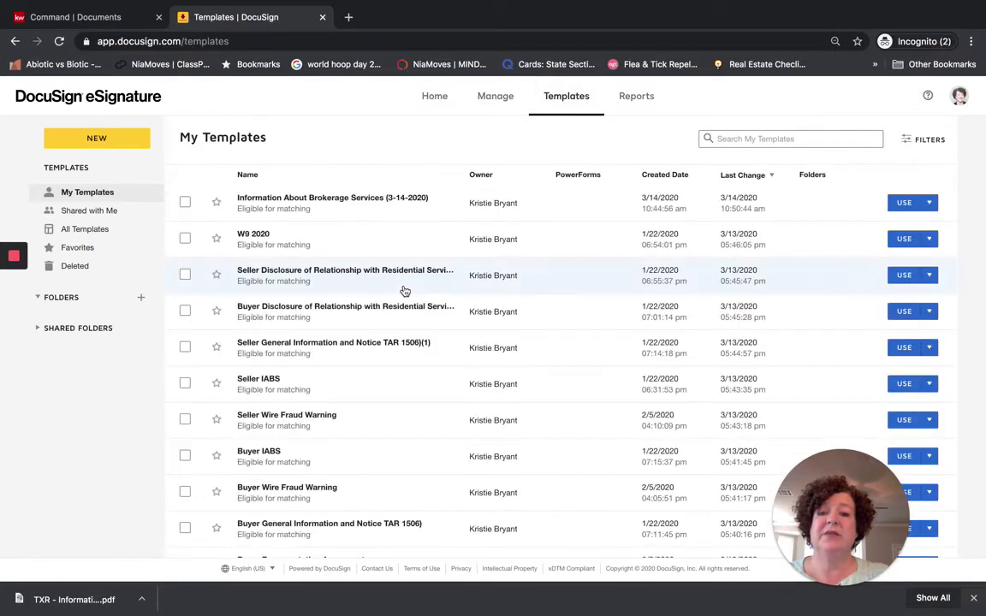
{"action": "left_click_drag", "start_coordinate": [405, 291], "coordinate": [374, 214]}
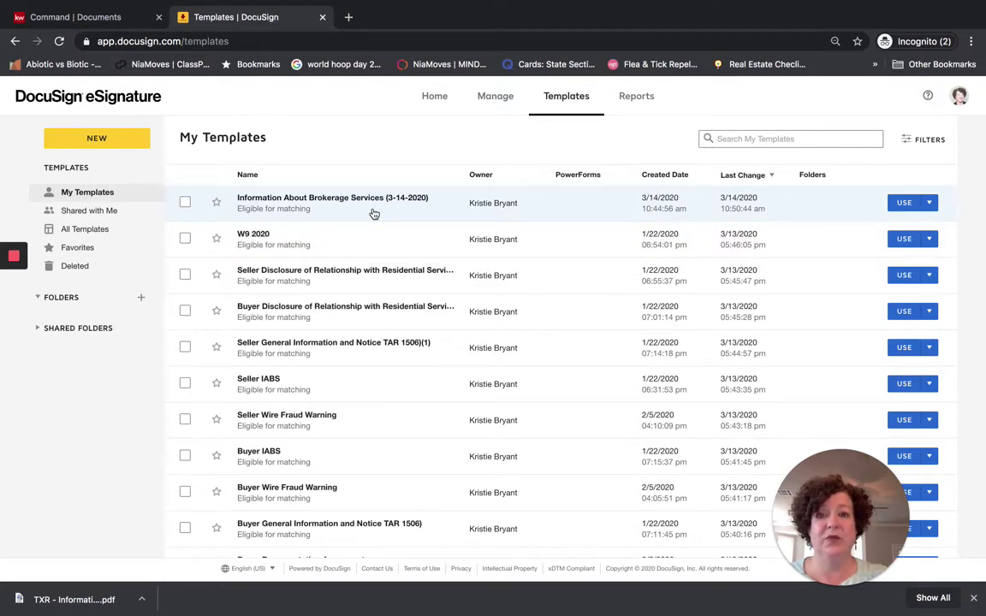
Create a new template named "Information About Brokerage Services (3-14-2020) DL DocuSign"
{"action": "left_click", "coordinate": [100, 140]}
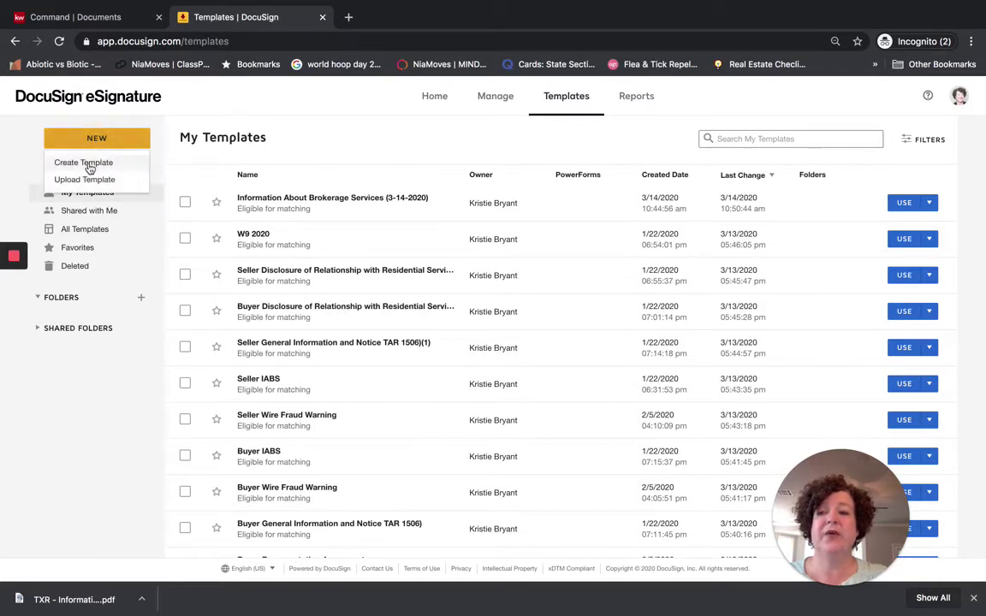
{"action": "left_click", "coordinate": [89, 167]}
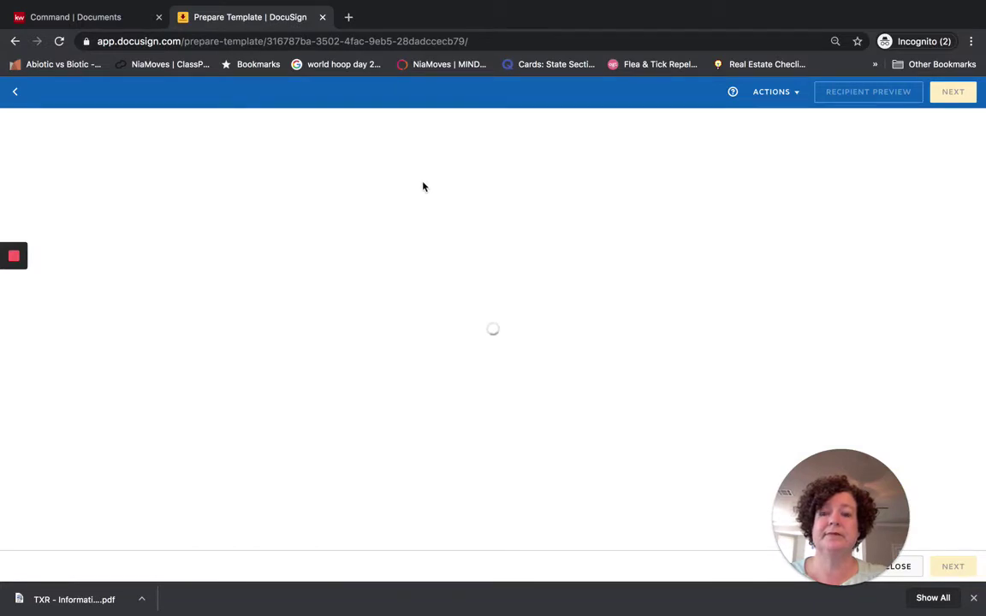
{"action": "left_click", "coordinate": [178, 160]}
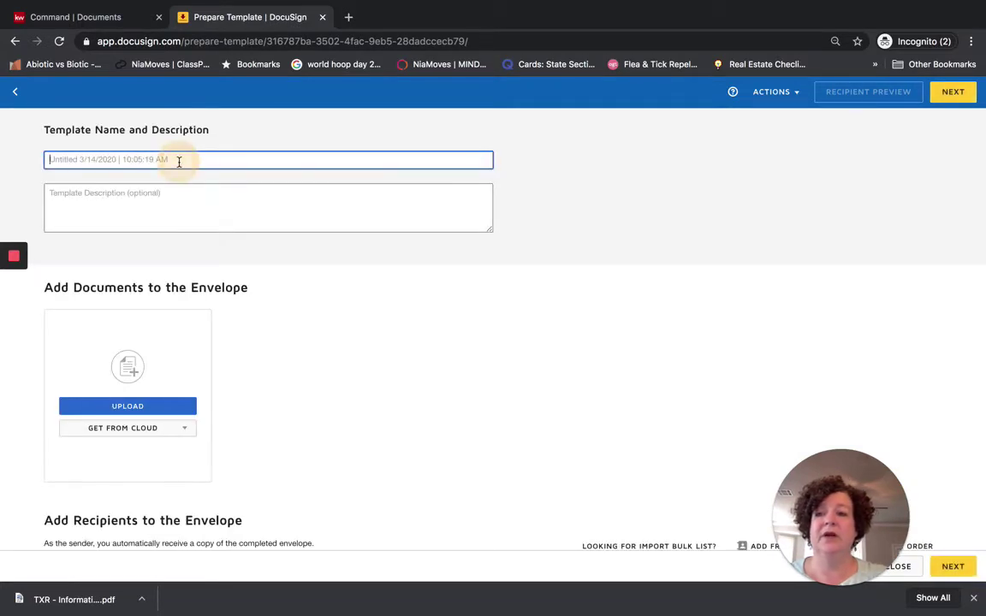
{"action": "type", "text": "Information "}
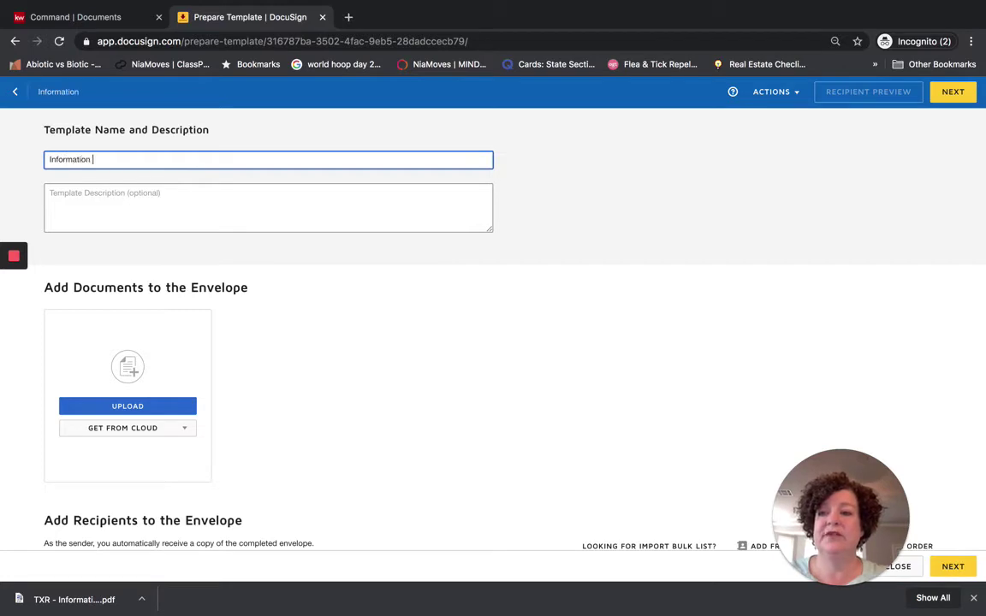
{"action": "type", "text": "About B"}
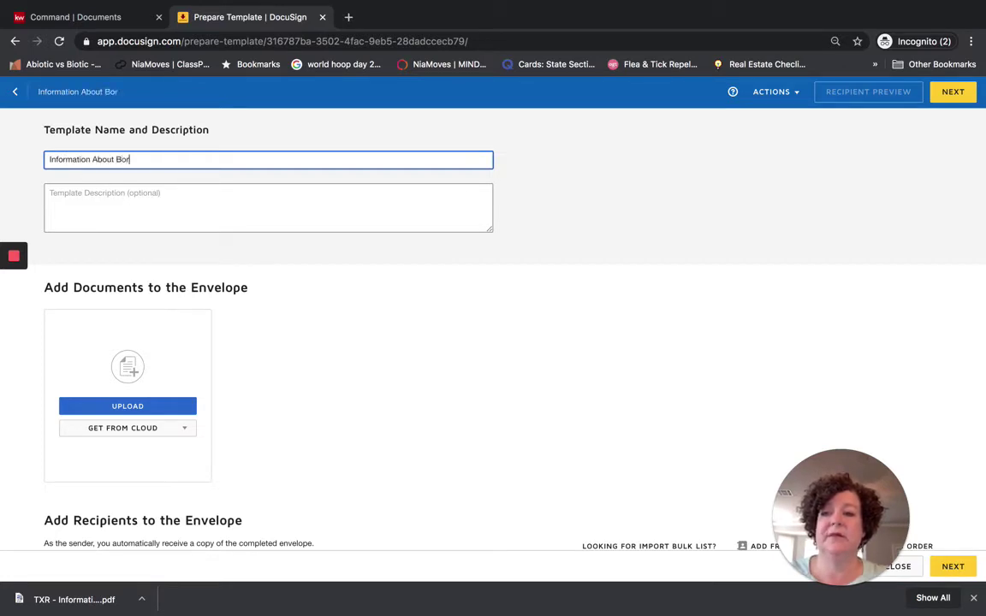
{"action": "type", "text": "rokerage "}
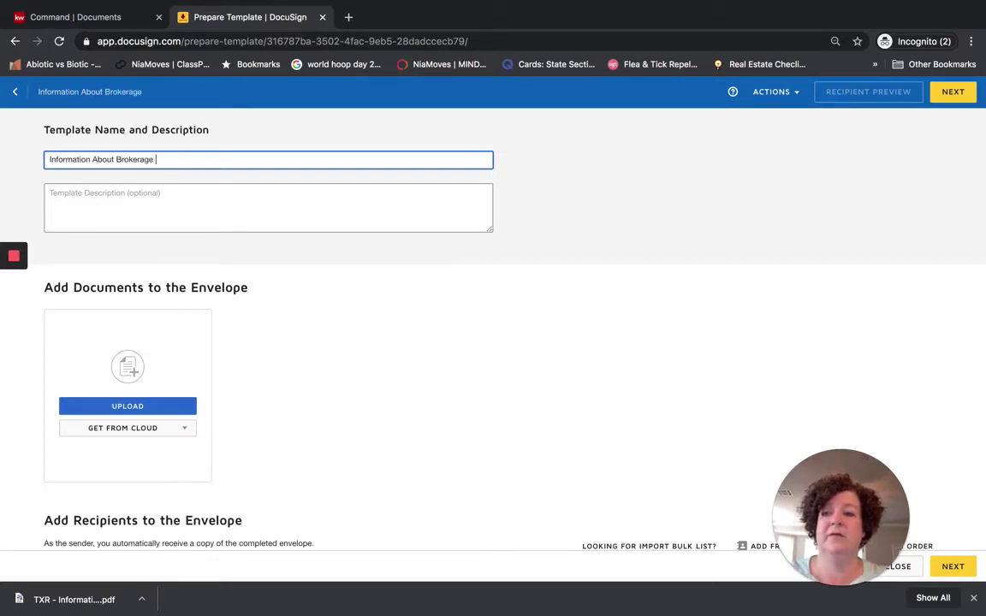
{"action": "type", "text": "Ss"}
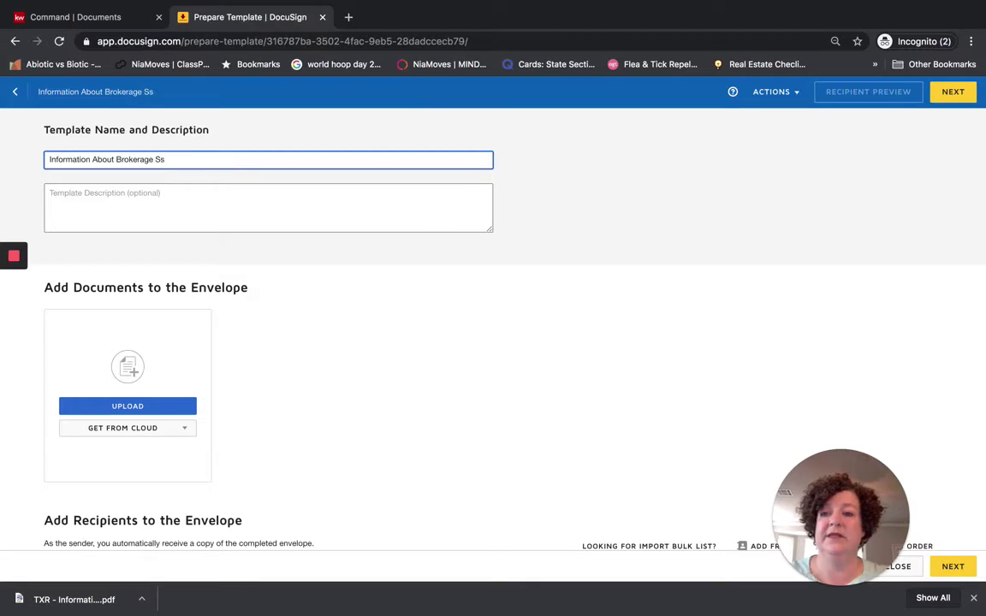
{"action": "type", "text": "evices (3-14-2"}
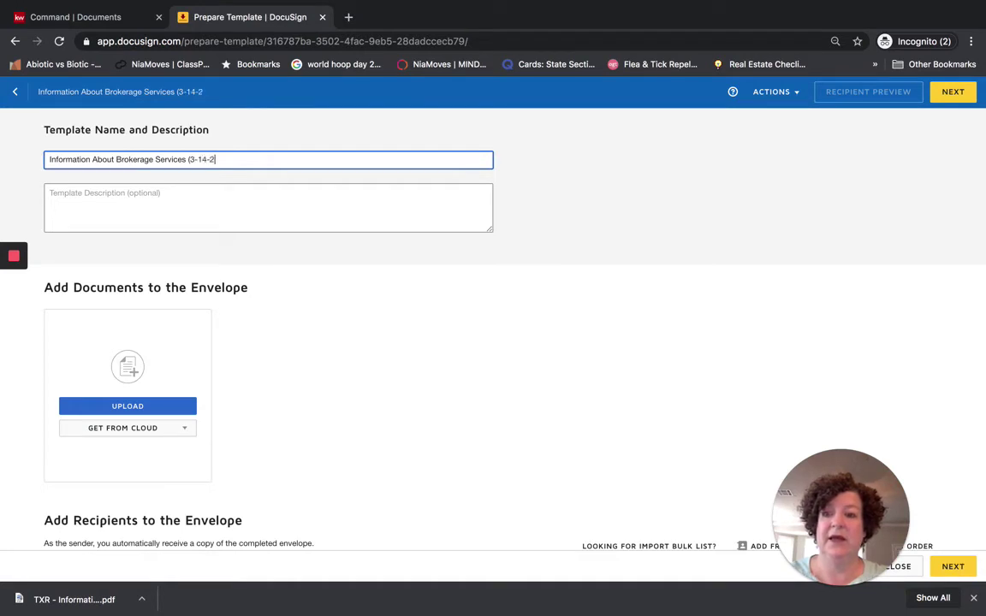
{"action": "type", "text": "020"}
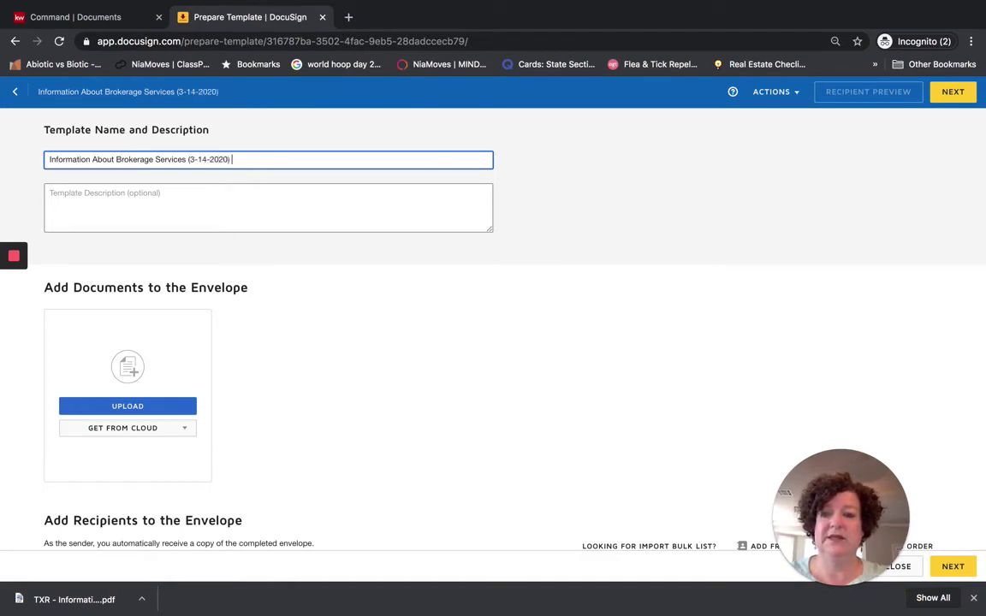
{"action": "type", "text": ") from"}
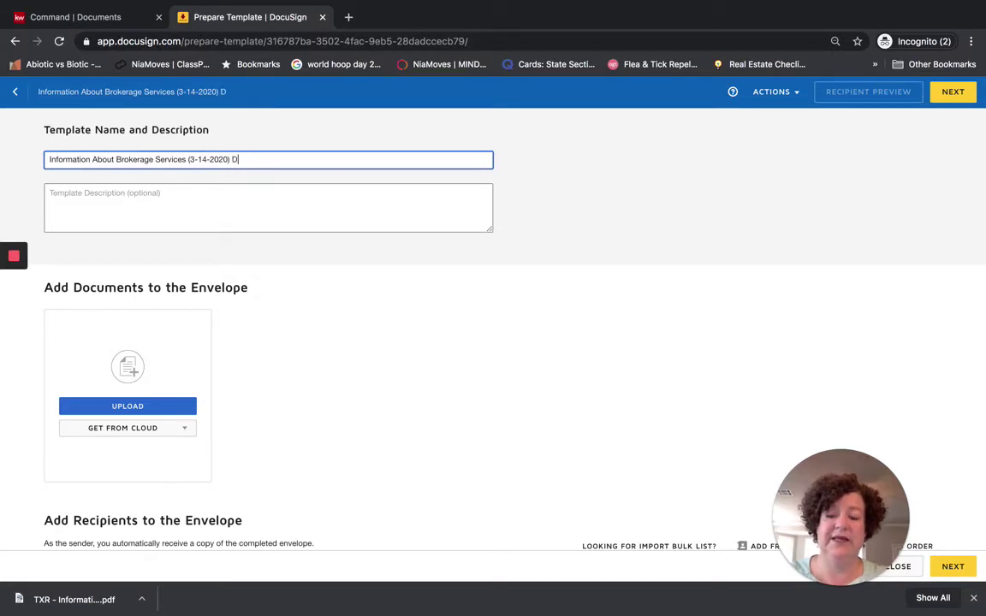
{"action": "type", "text": "DocuSign"}
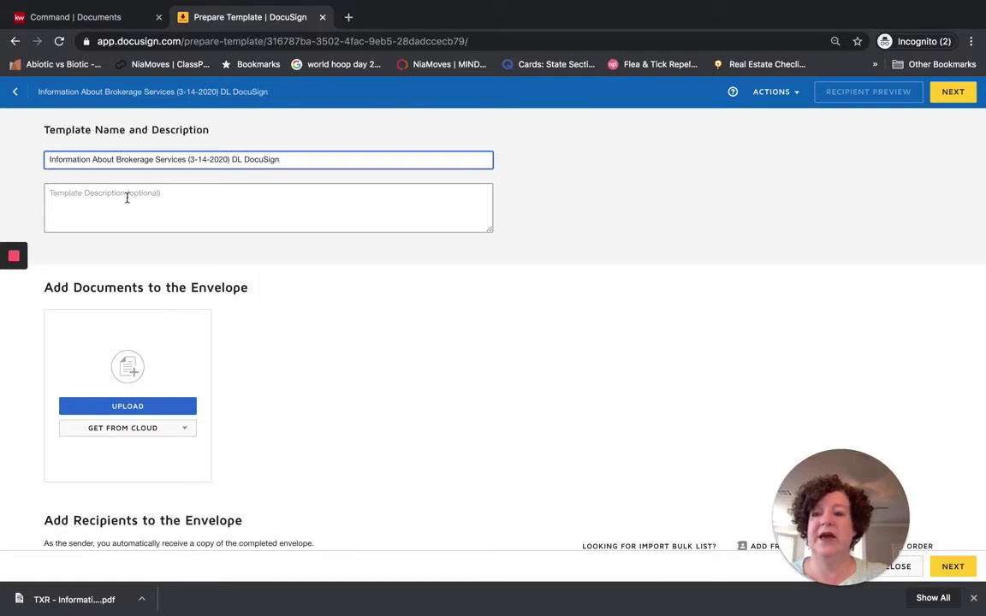
Upload "TXR - Information About Brokerage Services.pdf" from the Downloads folder as the template's document
{"action": "scroll", "coordinate": [275, 279], "scroll_direction": "down", "scroll_amount": 1}
{"action": "scroll", "coordinate": [274, 280], "scroll_direction": "down", "scroll_amount": 1}
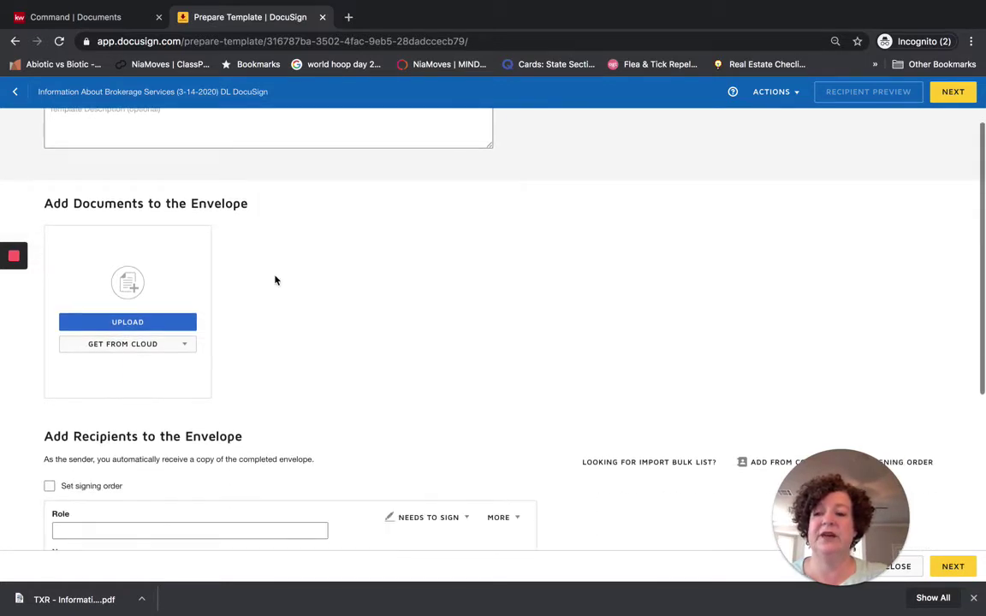
{"action": "left_click", "coordinate": [142, 322]}
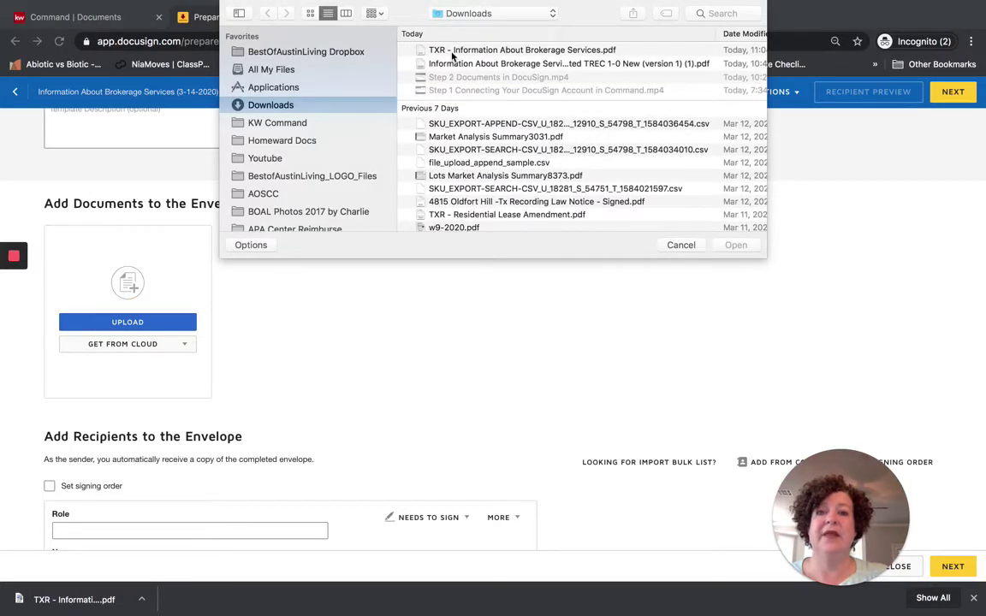
{"action": "scroll", "coordinate": [452, 54], "scroll_direction": "right", "scroll_amount": 5}
{"action": "scroll", "coordinate": [452, 55], "scroll_direction": "left", "scroll_amount": 5}
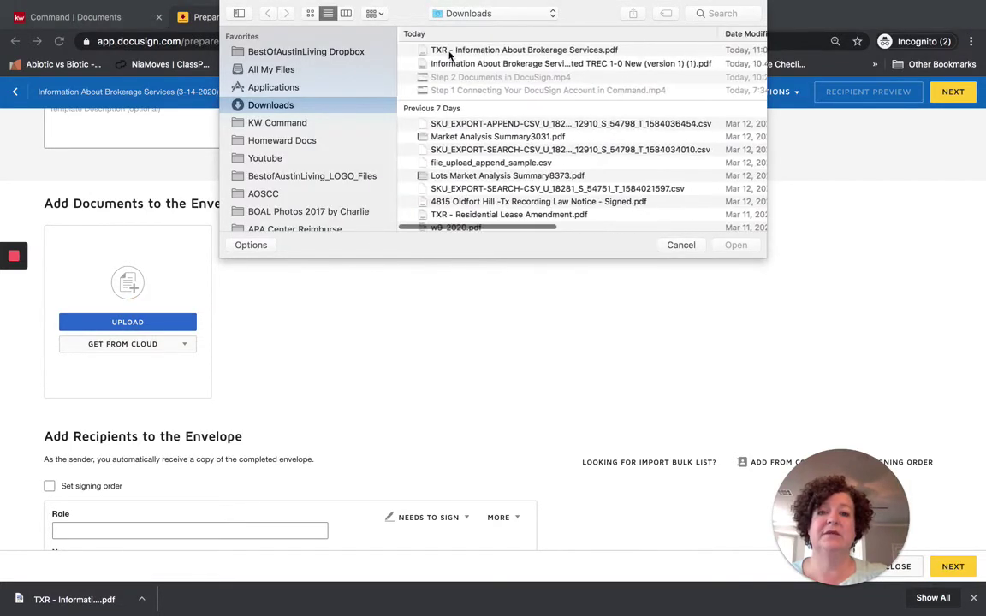
{"action": "double_click", "coordinate": [450, 53]}
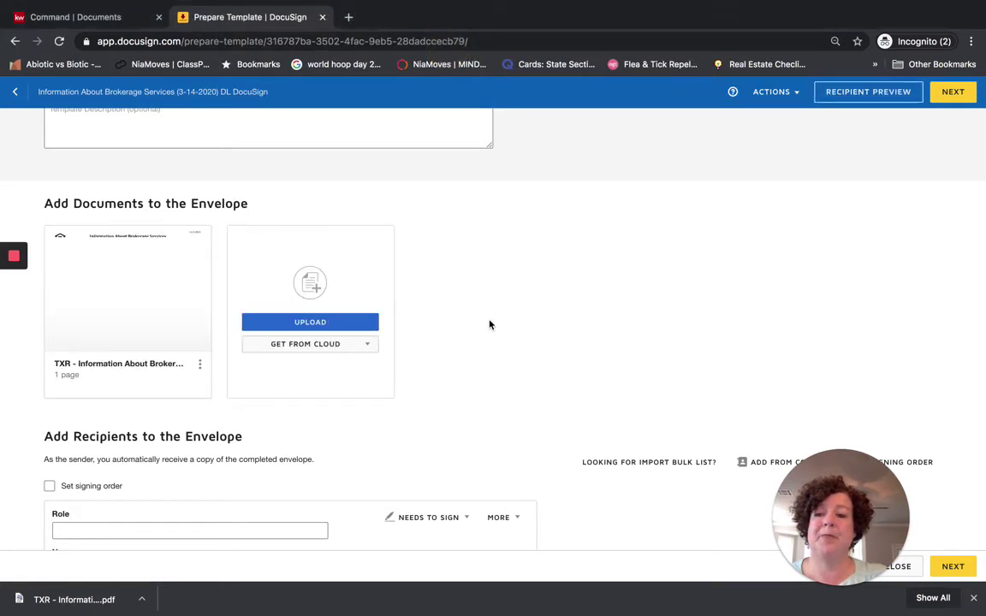
Enable a set signing order for the template's recipients
{"action": "scroll", "coordinate": [490, 324], "scroll_direction": "down", "scroll_amount": 2}
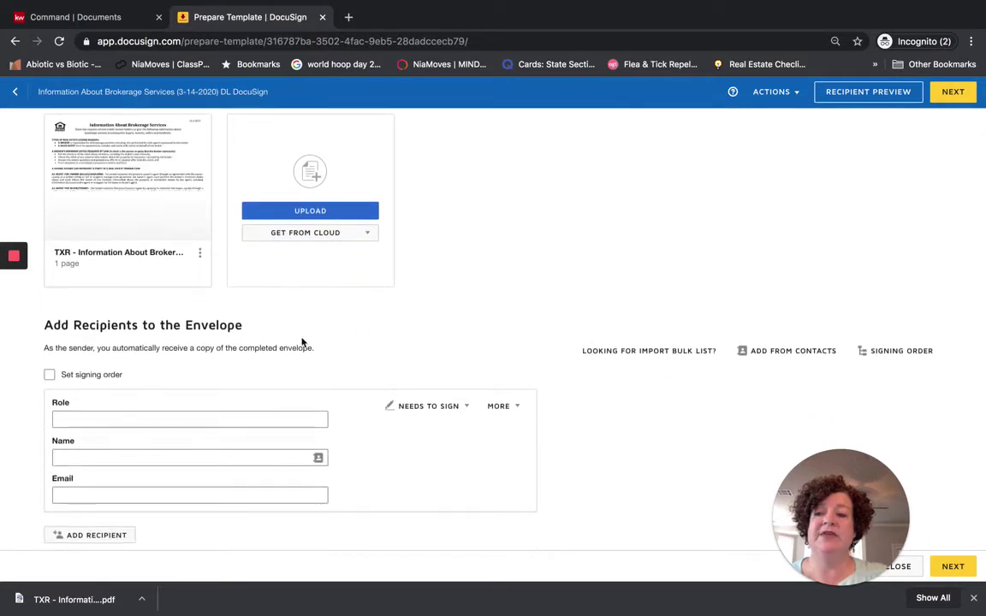
{"action": "scroll", "coordinate": [308, 346], "scroll_direction": "down", "scroll_amount": 1}
{"action": "left_click", "coordinate": [49, 313]}
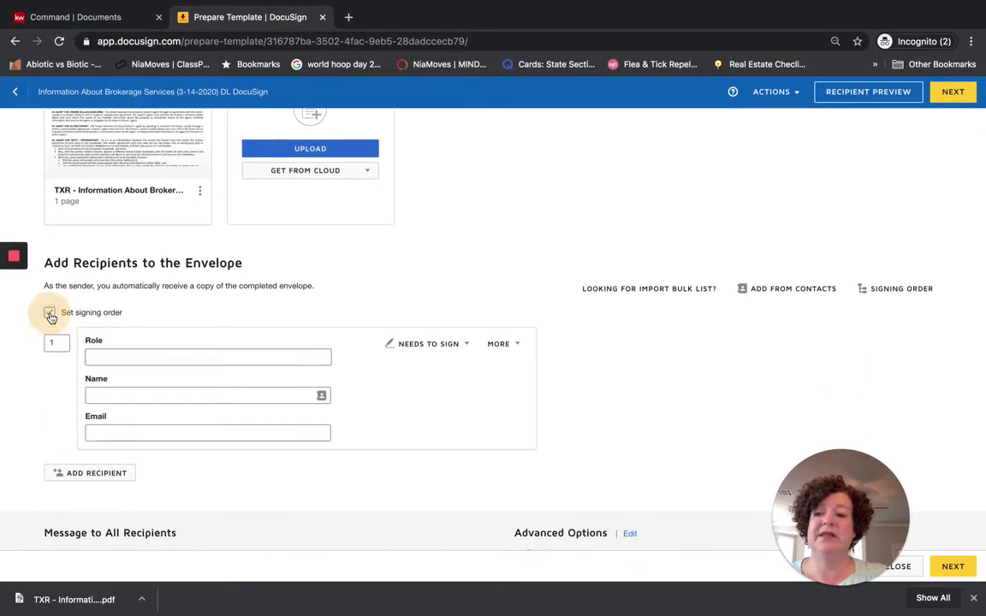
Define two recipient roles in signing order, Buyer One first and Buyer Two second, leaving their names and emails blank
{"action": "left_click", "coordinate": [133, 355]}
{"action": "type", "text": "Buyer One"}
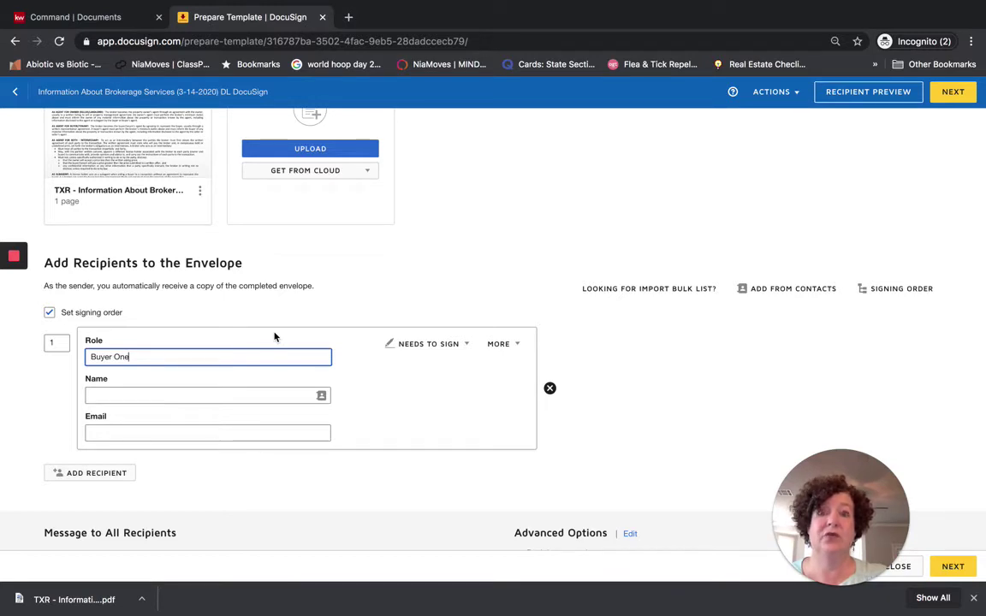
{"action": "scroll", "coordinate": [274, 336], "scroll_direction": "down", "scroll_amount": 1}
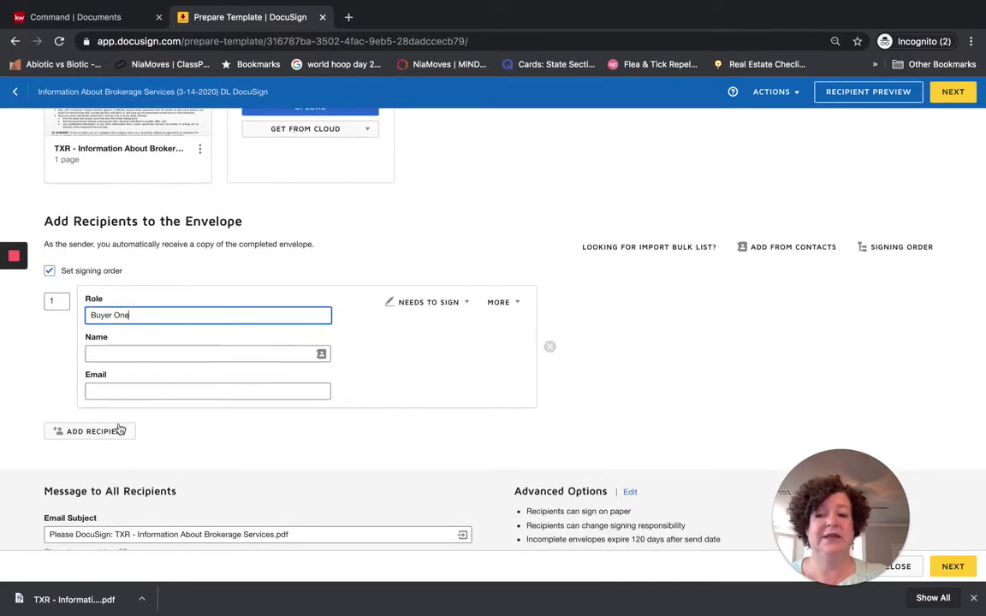
{"action": "left_click", "coordinate": [107, 434]}
{"action": "left_click", "coordinate": [137, 448]}
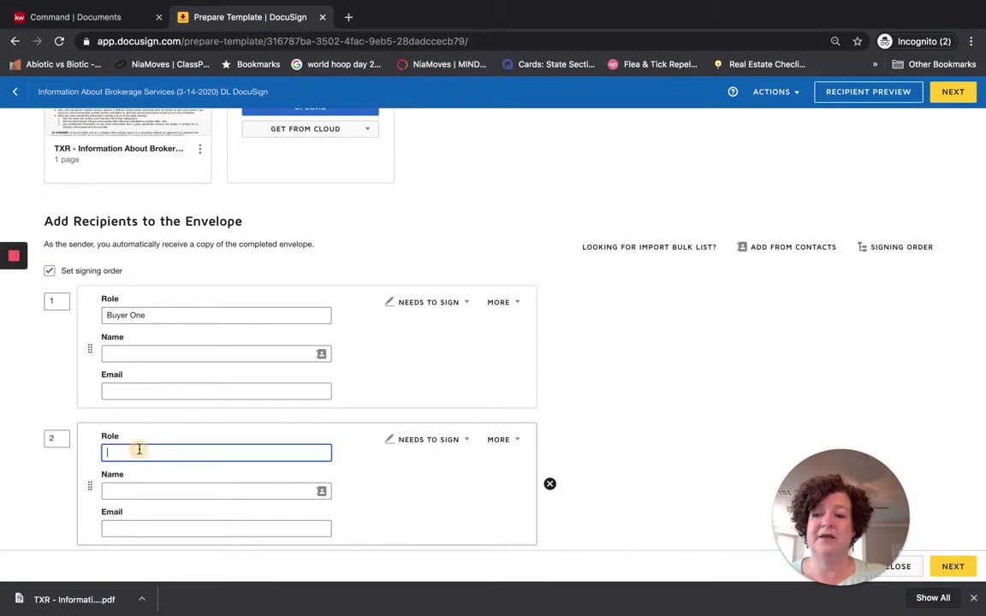
{"action": "type", "text": "Buy"}
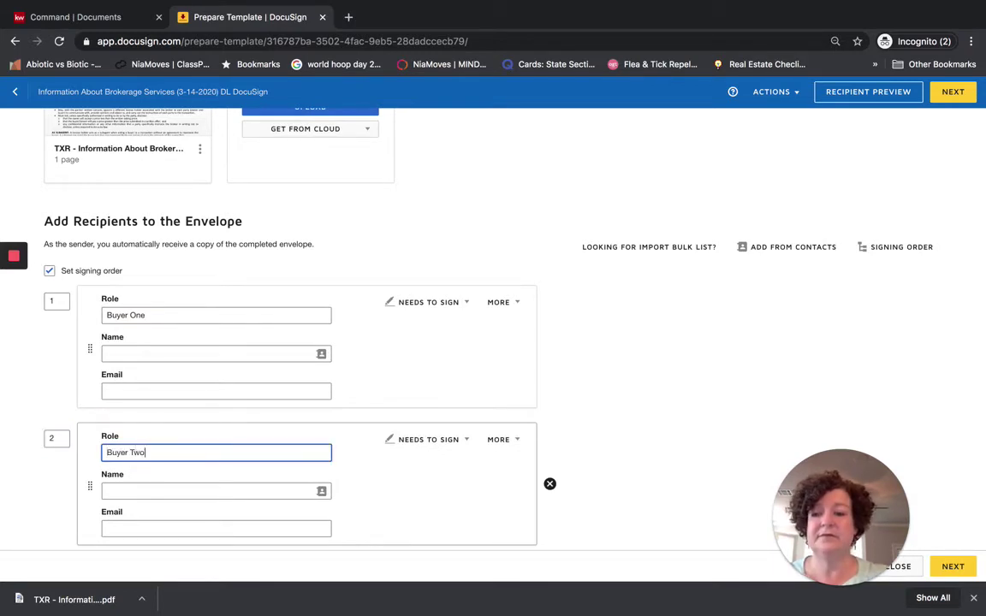
{"action": "type", "text": "er Two"}
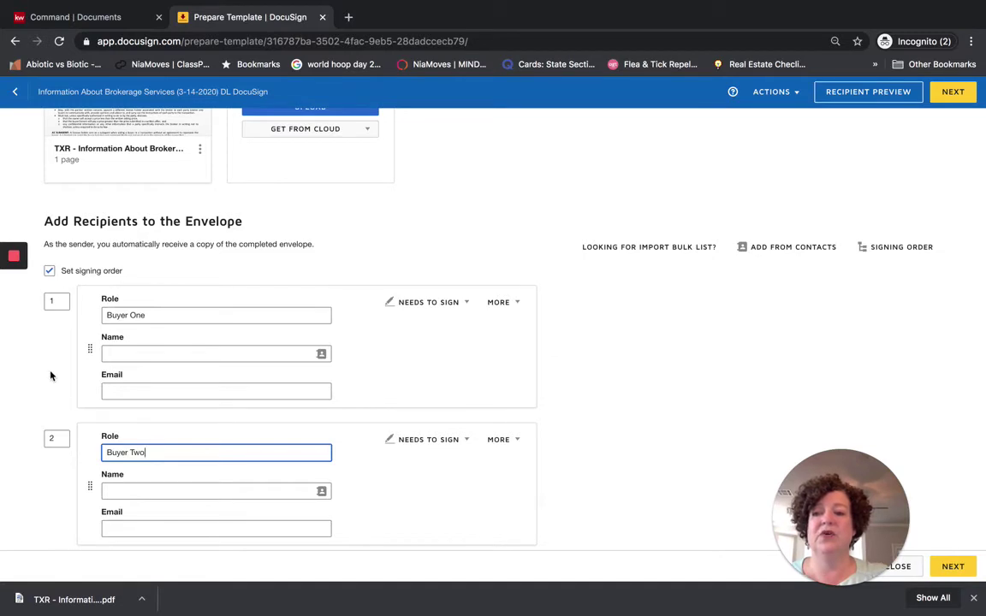
Continue to field placement and put an Initial field for Buyer One at the start of the first initials line
{"action": "scroll", "coordinate": [51, 375], "scroll_direction": "down", "scroll_amount": 1}
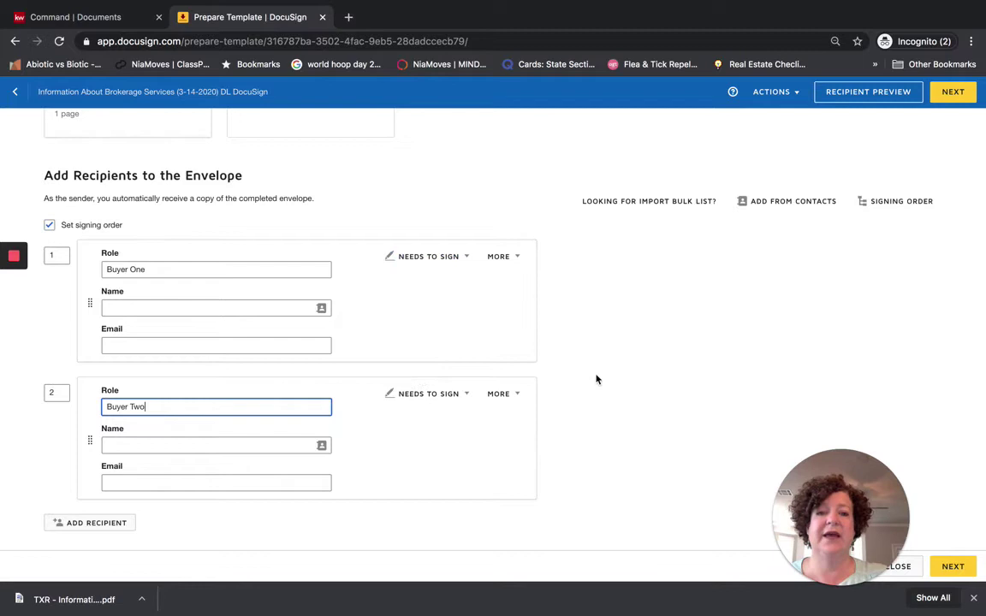
{"action": "scroll", "coordinate": [596, 379], "scroll_direction": "down", "scroll_amount": 5}
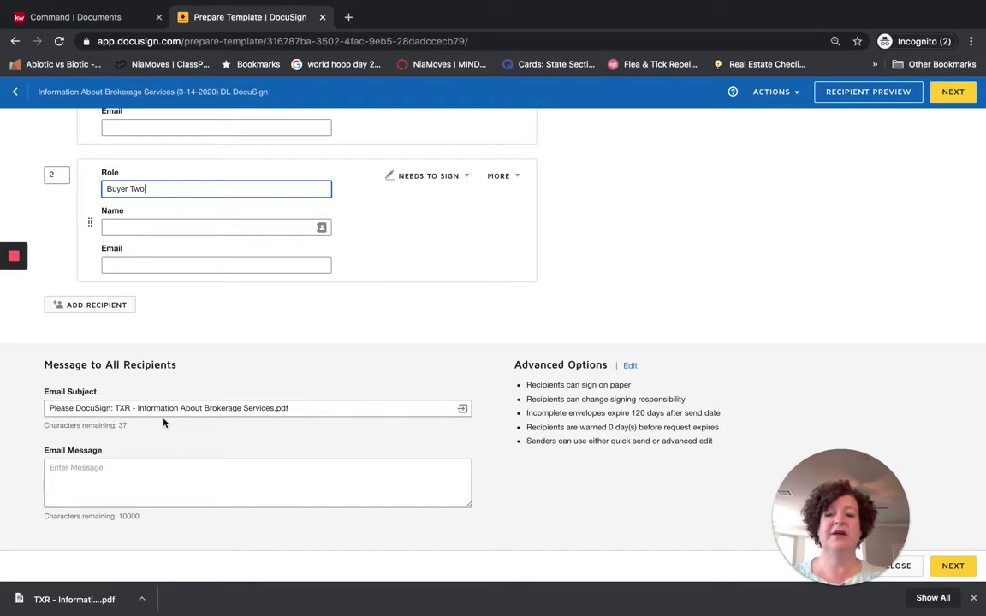
{"action": "scroll", "coordinate": [385, 329], "scroll_direction": "up", "scroll_amount": 4}
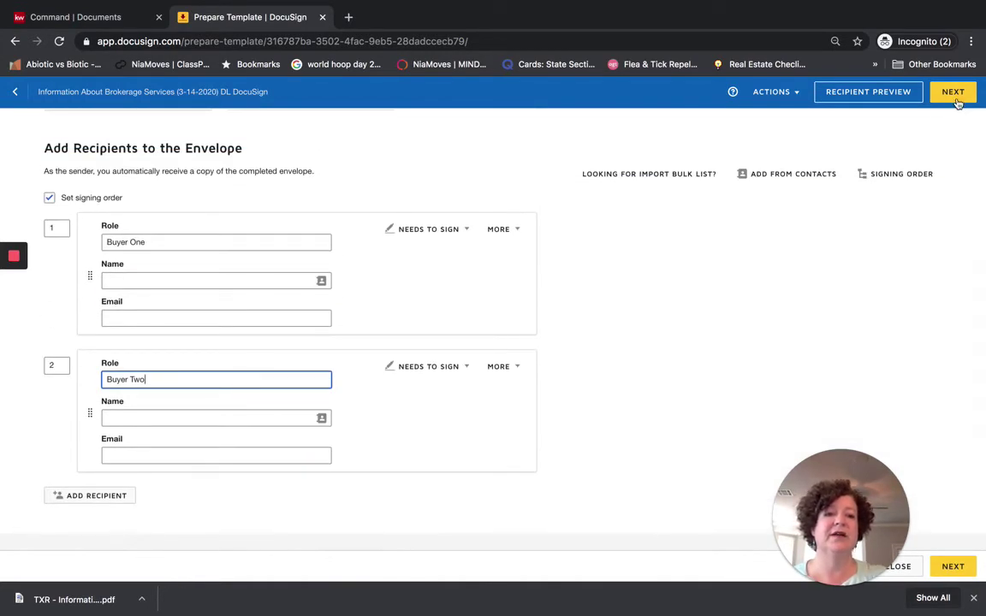
{"action": "left_click", "coordinate": [955, 94]}
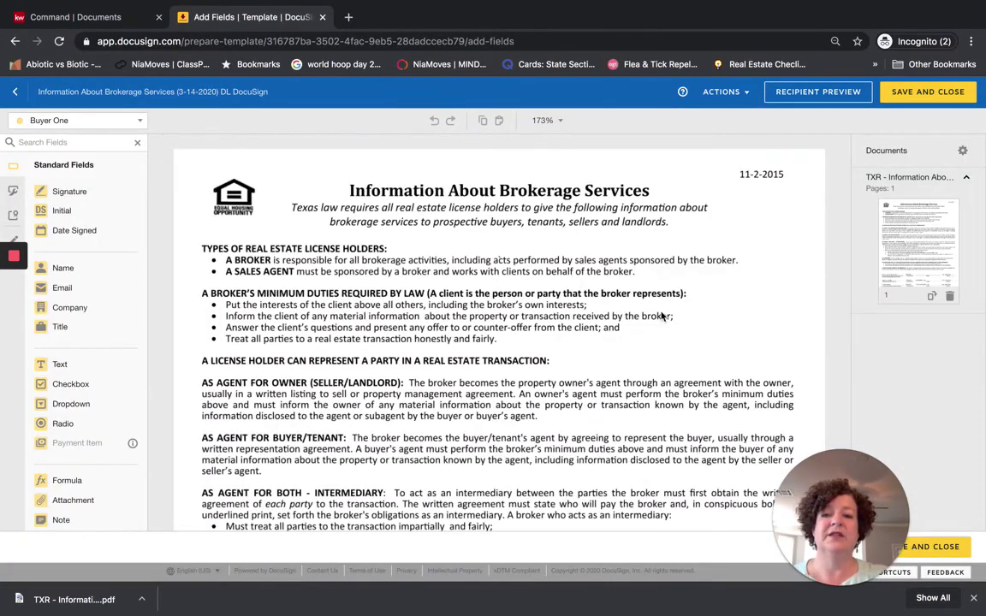
{"action": "scroll", "coordinate": [661, 315], "scroll_direction": "down", "scroll_amount": 3}
{"action": "scroll", "coordinate": [661, 315], "scroll_direction": "down", "scroll_amount": 5}
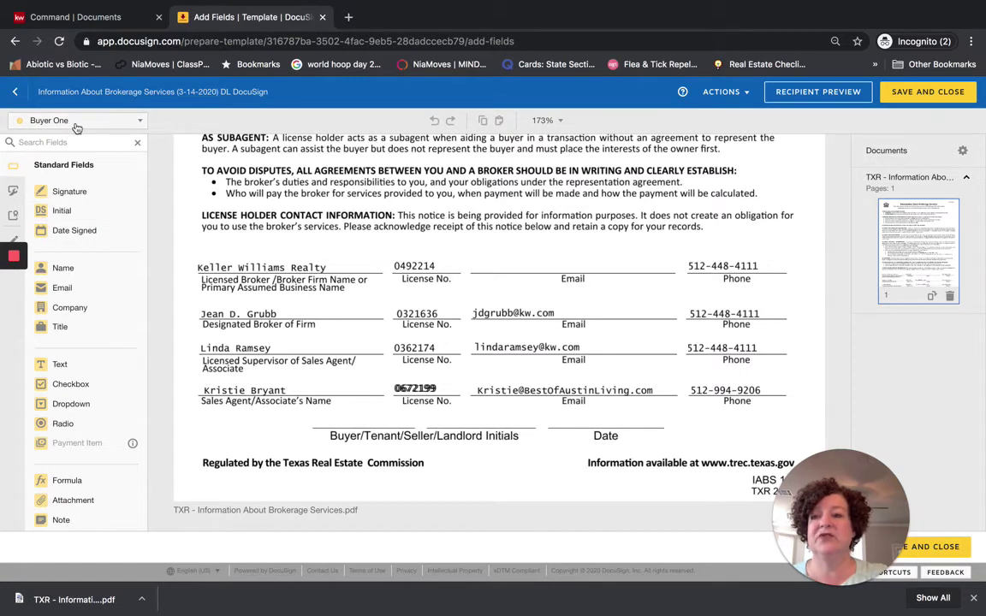
{"action": "left_click_drag", "start_coordinate": [62, 211], "coordinate": [332, 414]}
{"action": "right_click", "coordinate": [332, 420]}
{"action": "left_click", "coordinate": [322, 420]}
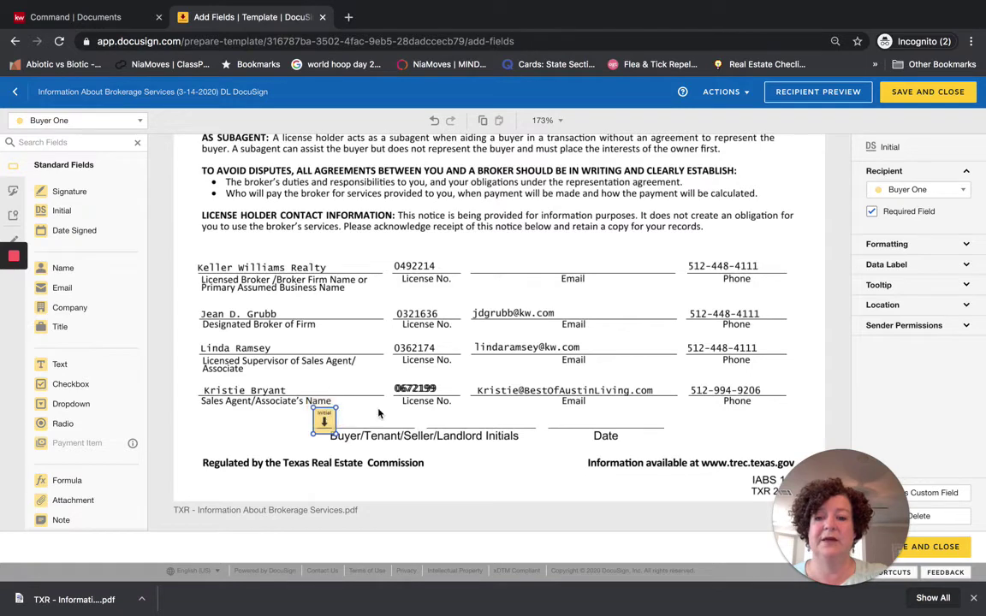
{"action": "left_click", "coordinate": [341, 371]}
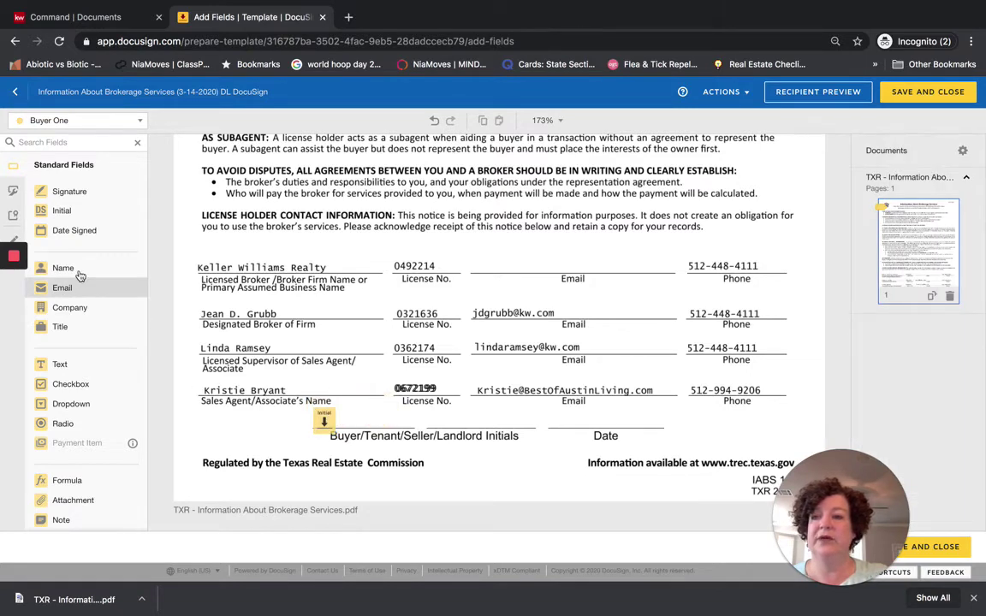
Place an Initial field for Buyer Two beside Buyer One's on the same initials line
{"action": "left_click", "coordinate": [61, 120]}
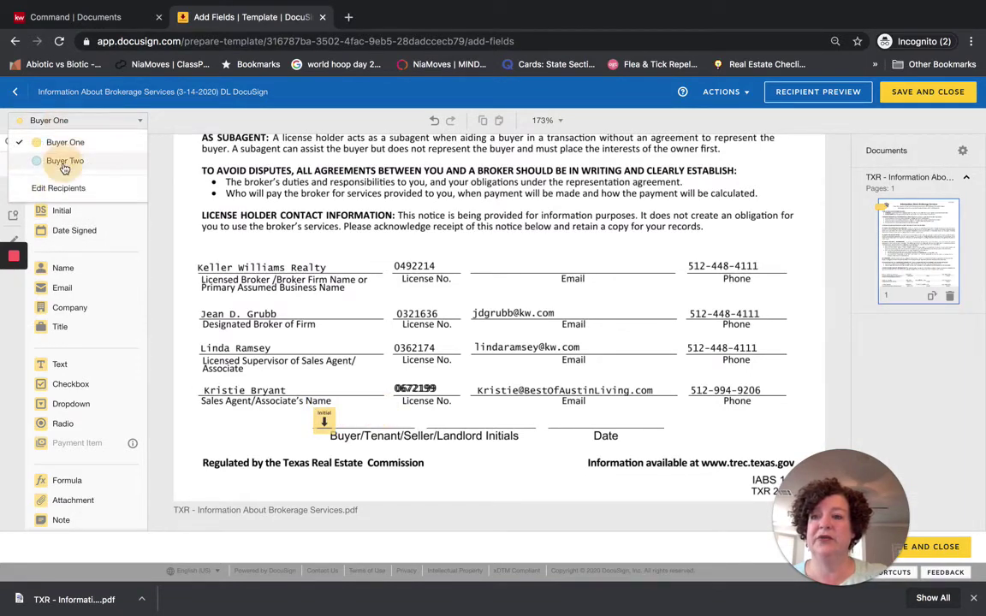
{"action": "left_click", "coordinate": [65, 160]}
{"action": "left_click_drag", "start_coordinate": [64, 213], "coordinate": [357, 407]}
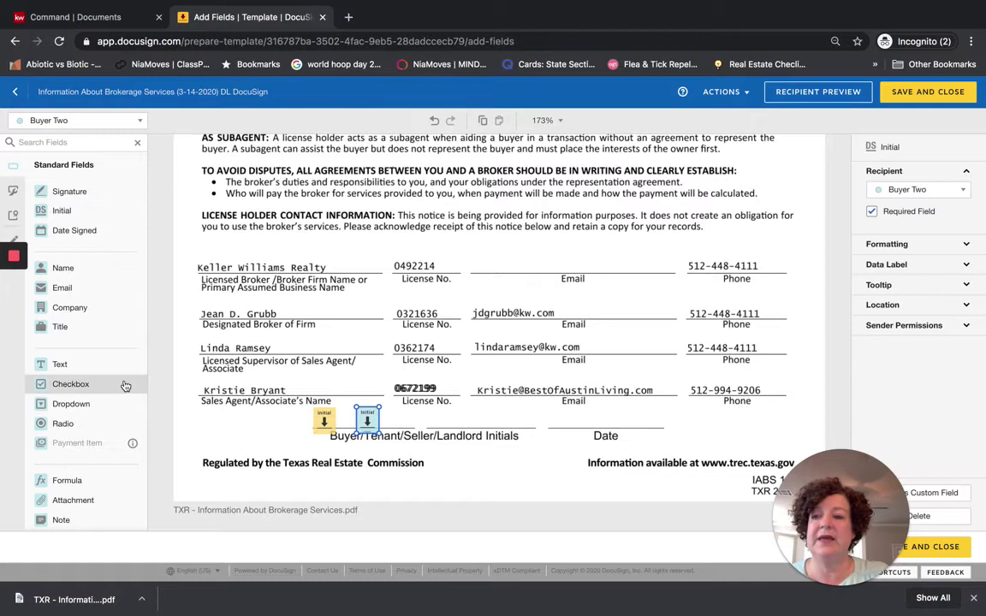
Place a Date Signed field for Buyer One on the Date line, and save and close the template
{"action": "left_click", "coordinate": [74, 125]}
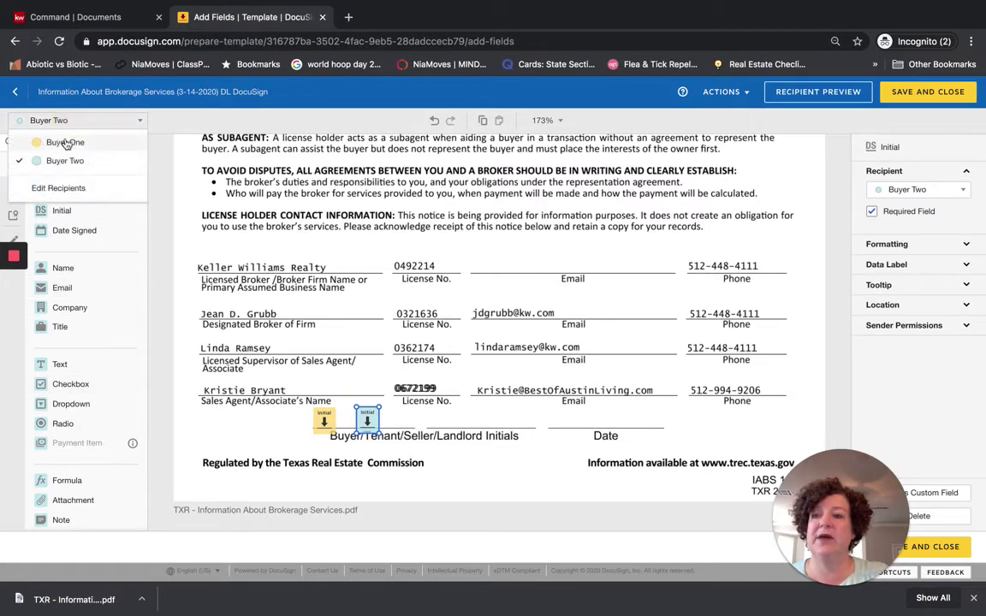
{"action": "left_click", "coordinate": [60, 141]}
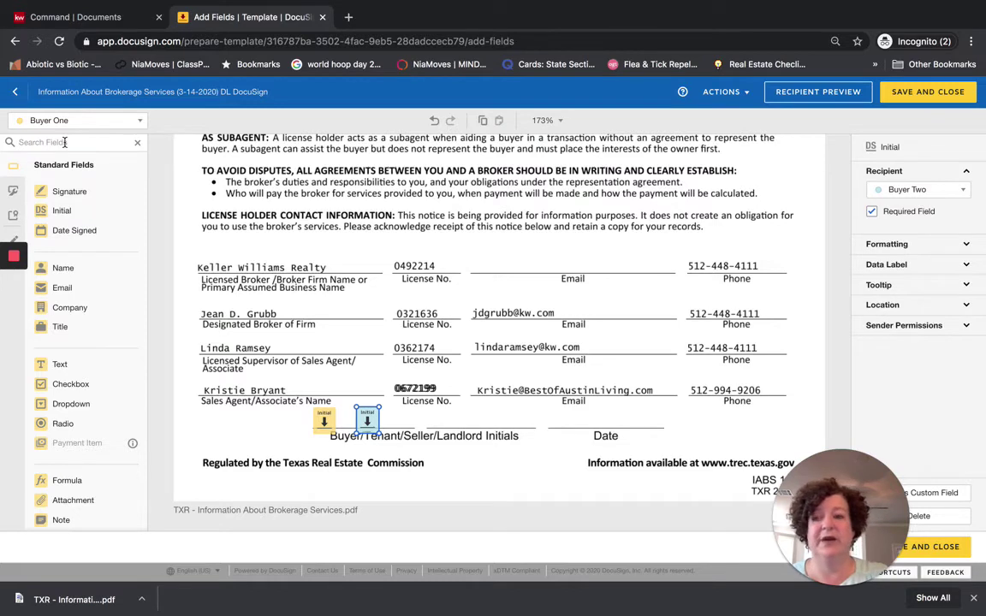
{"action": "left_click_drag", "start_coordinate": [81, 230], "coordinate": [551, 419]}
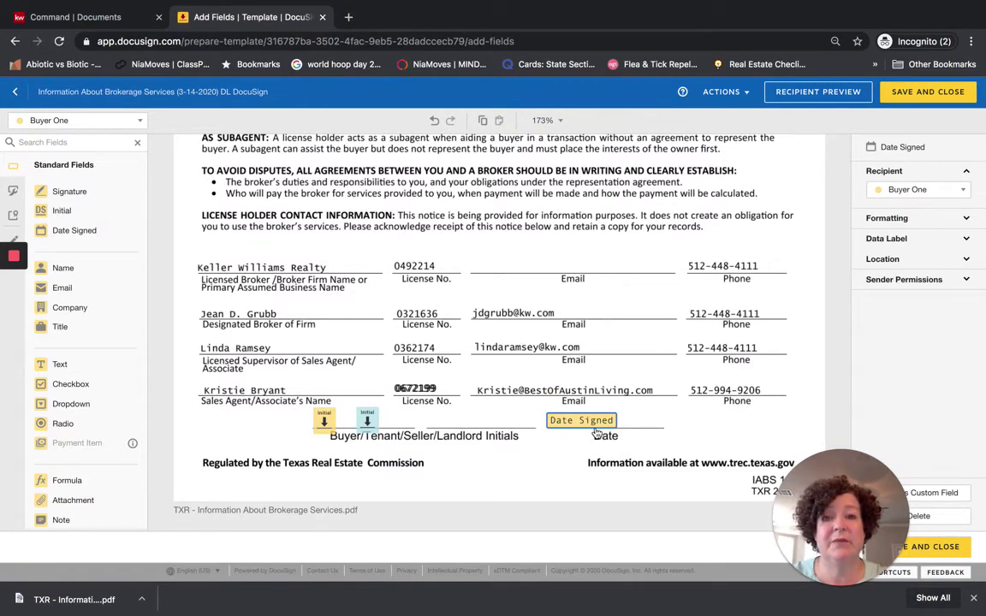
{"action": "left_click", "coordinate": [640, 437]}
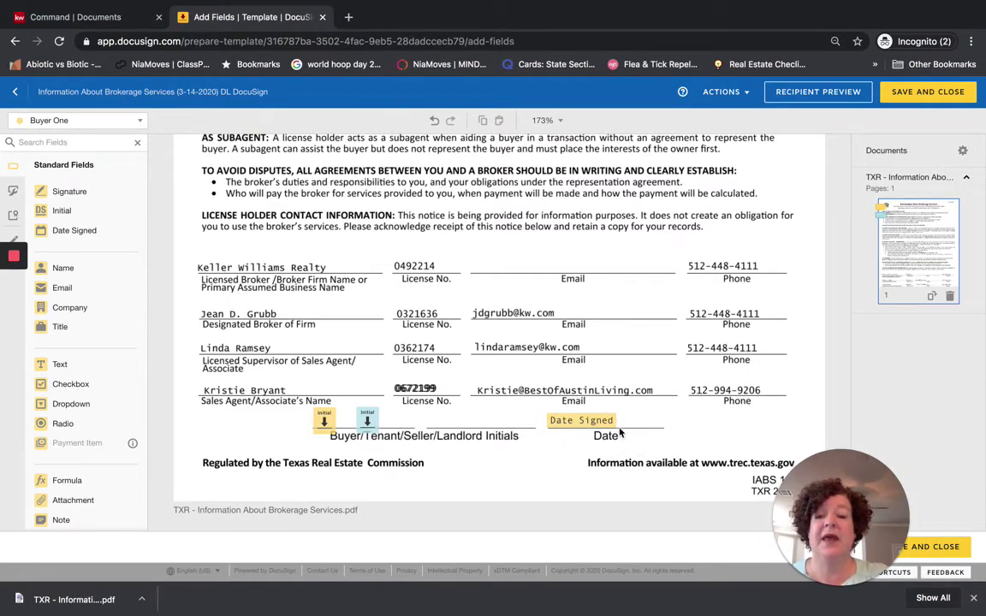
{"action": "left_click", "coordinate": [914, 92]}
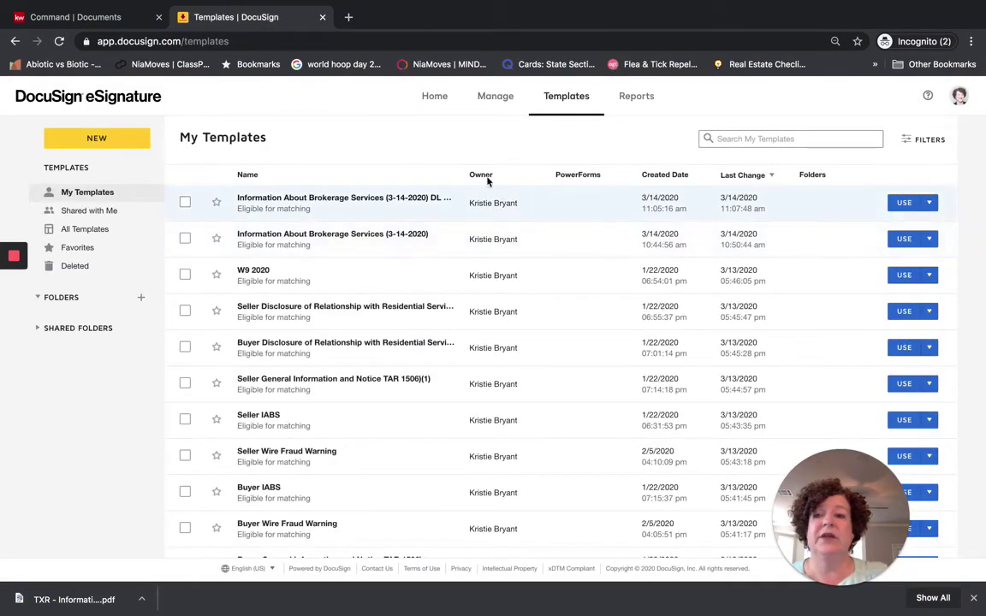
Switch from DocuSign eSignature to DocuSign Rooms and show the envelopes of the first recently viewed room, the buyer's
{"action": "left_click", "coordinate": [957, 98]}
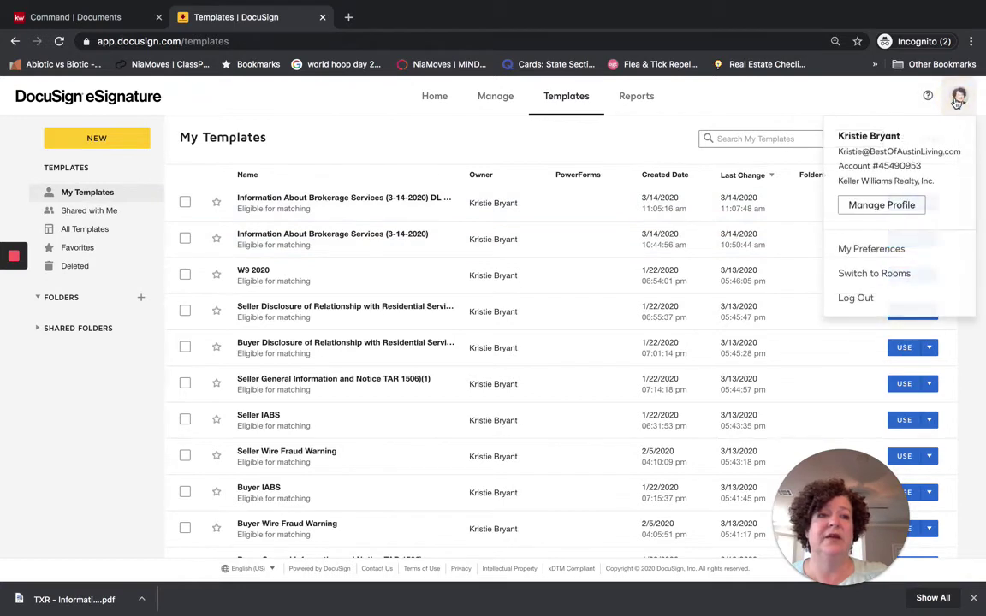
{"action": "left_click", "coordinate": [871, 273]}
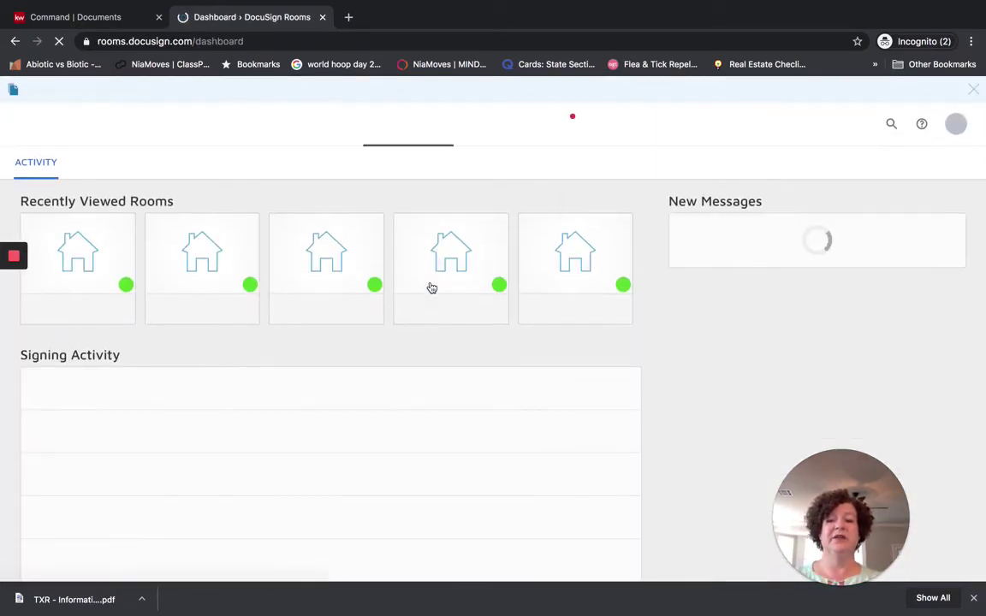
{"action": "left_click", "coordinate": [77, 265]}
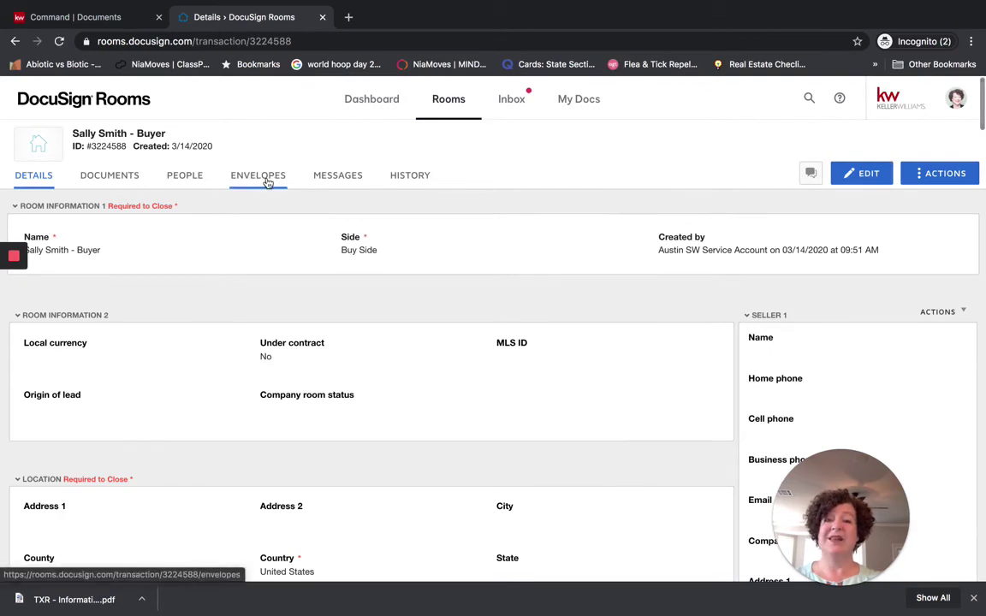
{"action": "left_click", "coordinate": [101, 176]}
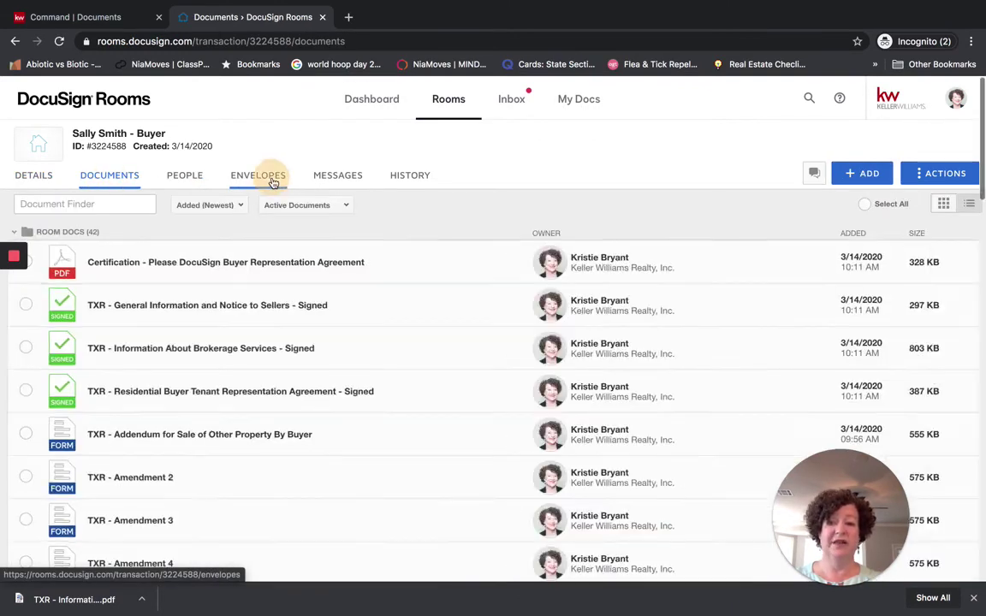
{"action": "left_click", "coordinate": [272, 183]}
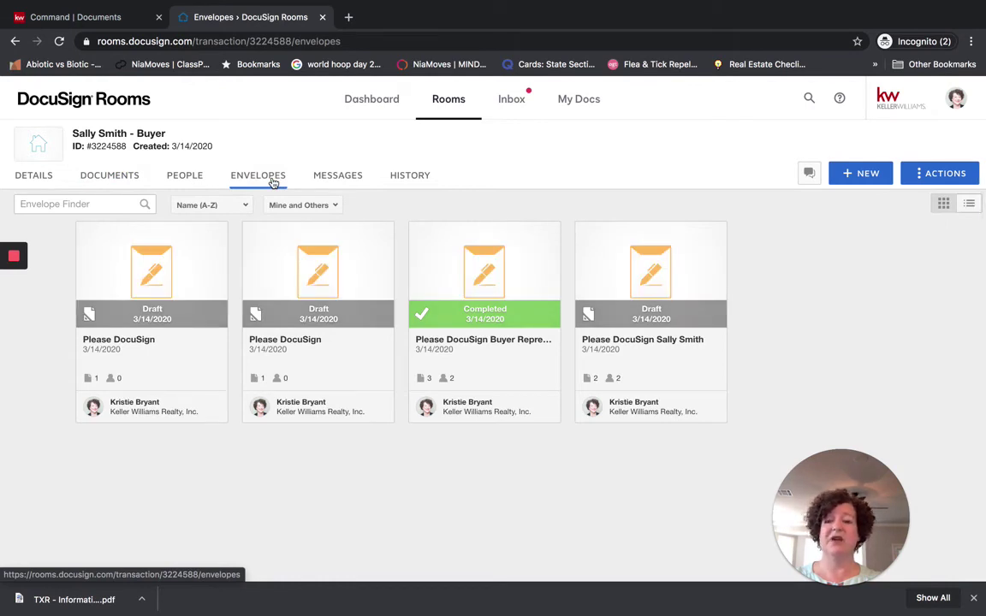
Create a new envelope in the room and add the "Information About Brokerage Services (3-14-2020) DL DocuSign" template to it
{"action": "left_click", "coordinate": [869, 173]}
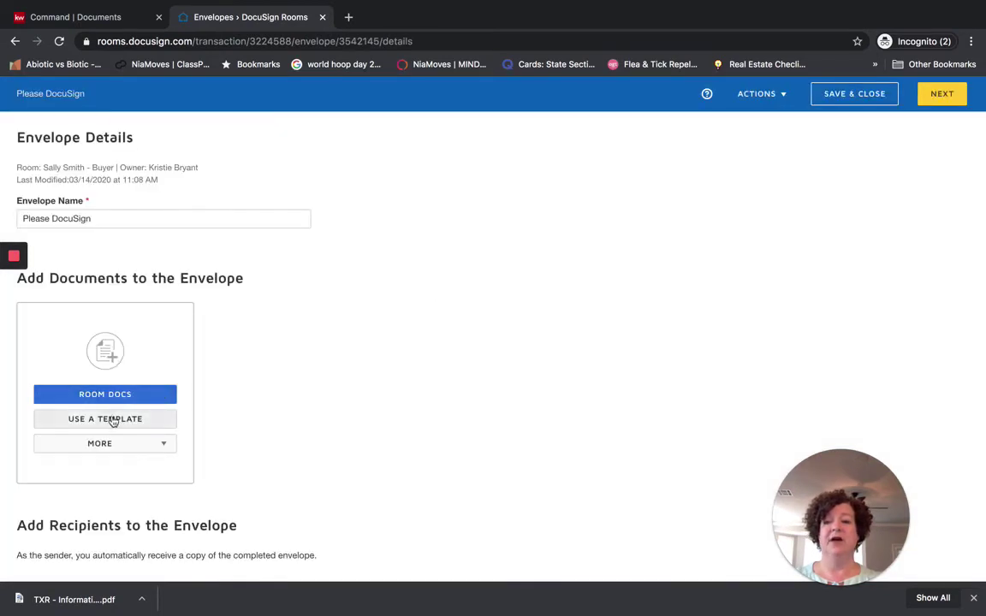
{"action": "left_click", "coordinate": [111, 425]}
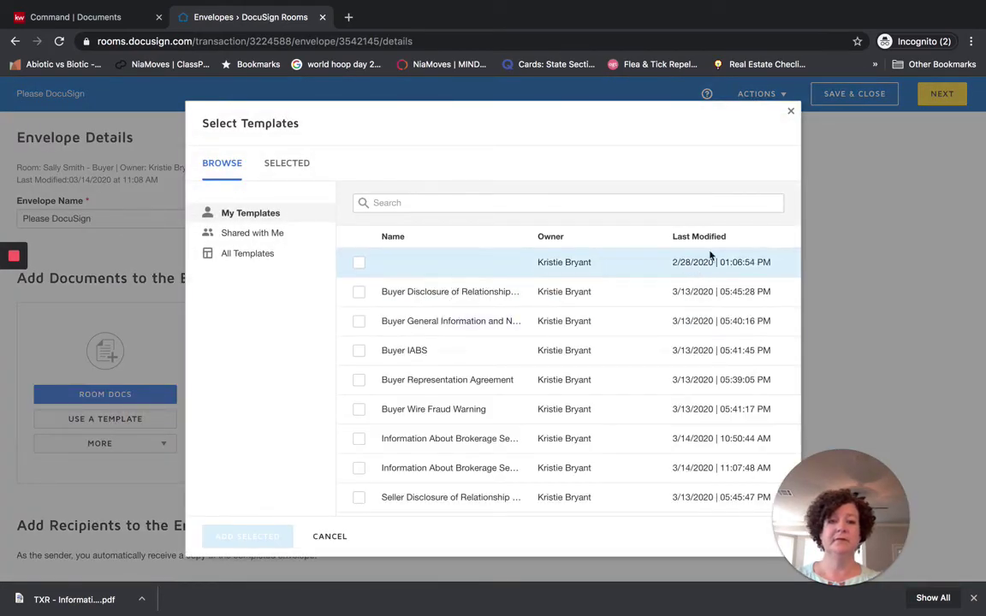
{"action": "scroll", "coordinate": [655, 330], "scroll_direction": "down", "scroll_amount": 3}
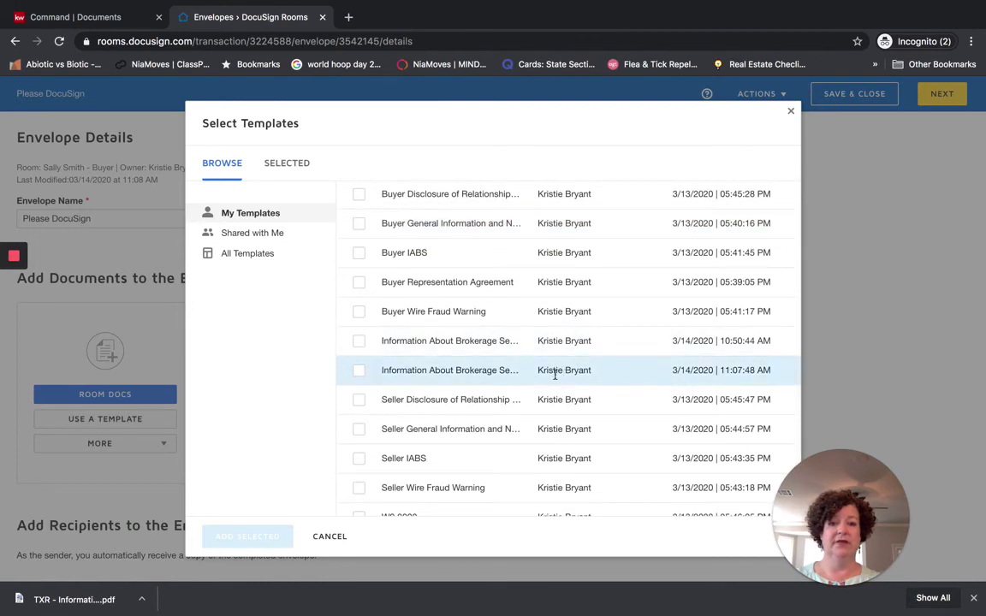
{"action": "left_click", "coordinate": [358, 372]}
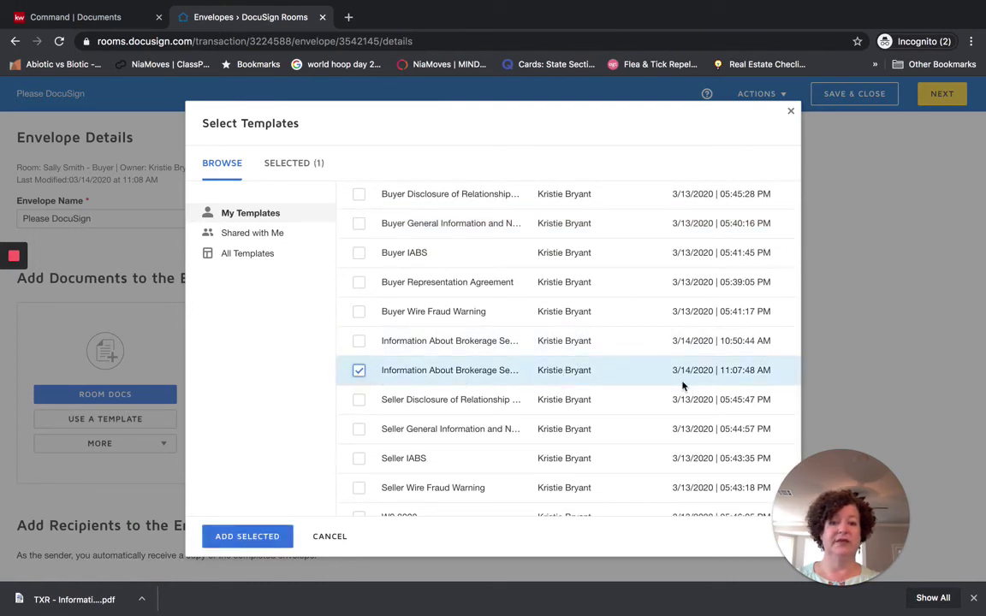
{"action": "left_click", "coordinate": [259, 538]}
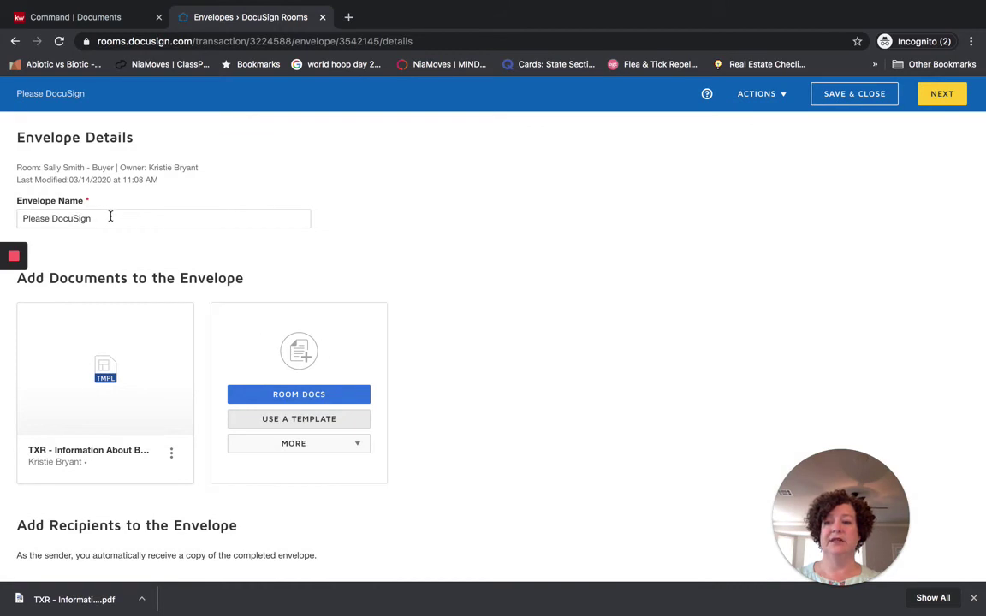
Add the pre-tagged role Buyer One to the envelope, assigning the buyer client as its recipient
{"action": "left_click", "coordinate": [111, 217]}
{"action": "scroll", "coordinate": [107, 218], "scroll_direction": "down", "scroll_amount": 3}
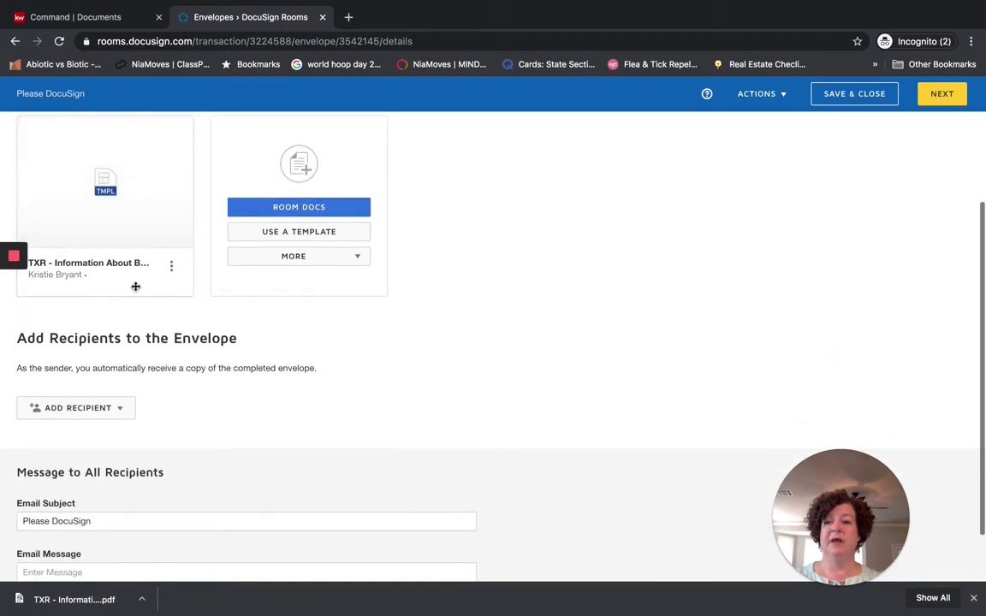
{"action": "left_click", "coordinate": [114, 413]}
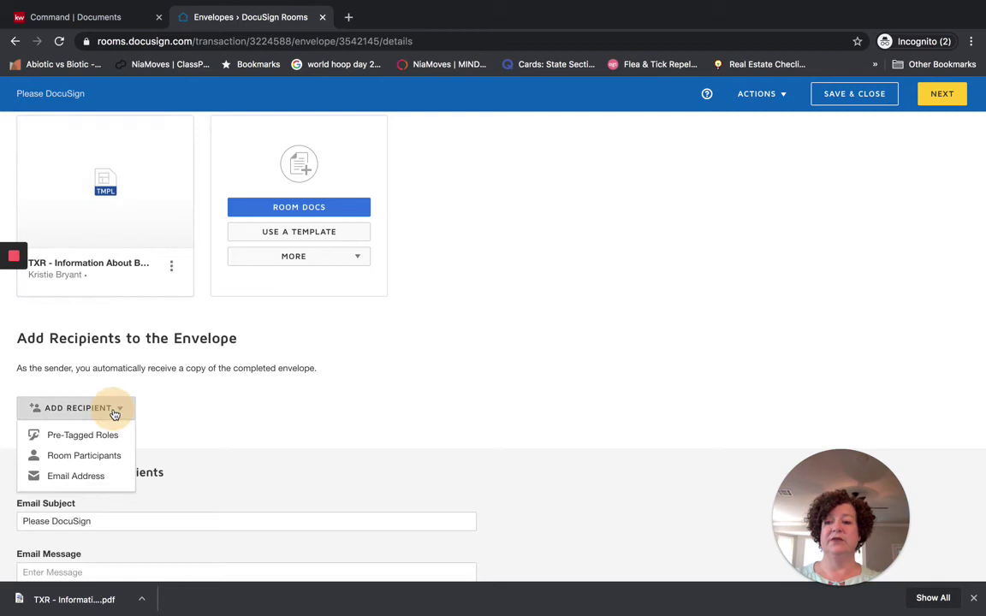
{"action": "left_click", "coordinate": [101, 436]}
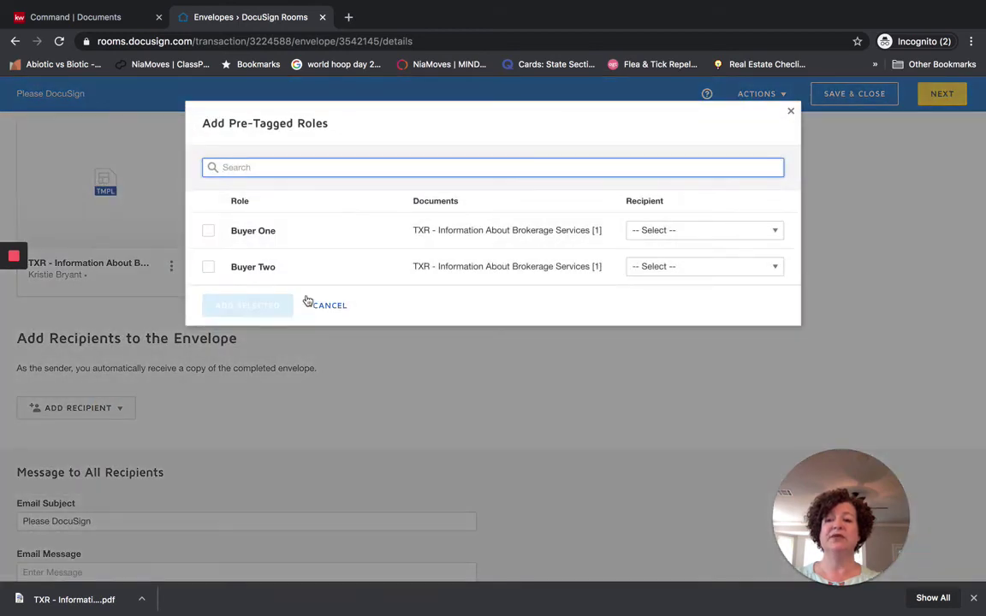
{"action": "left_click", "coordinate": [208, 231]}
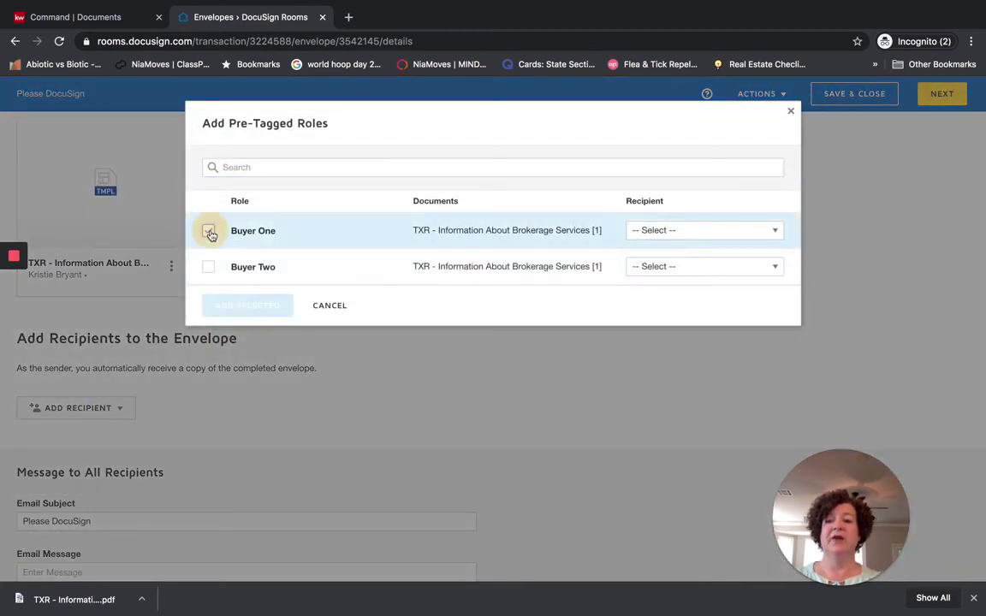
{"action": "left_click", "coordinate": [669, 233]}
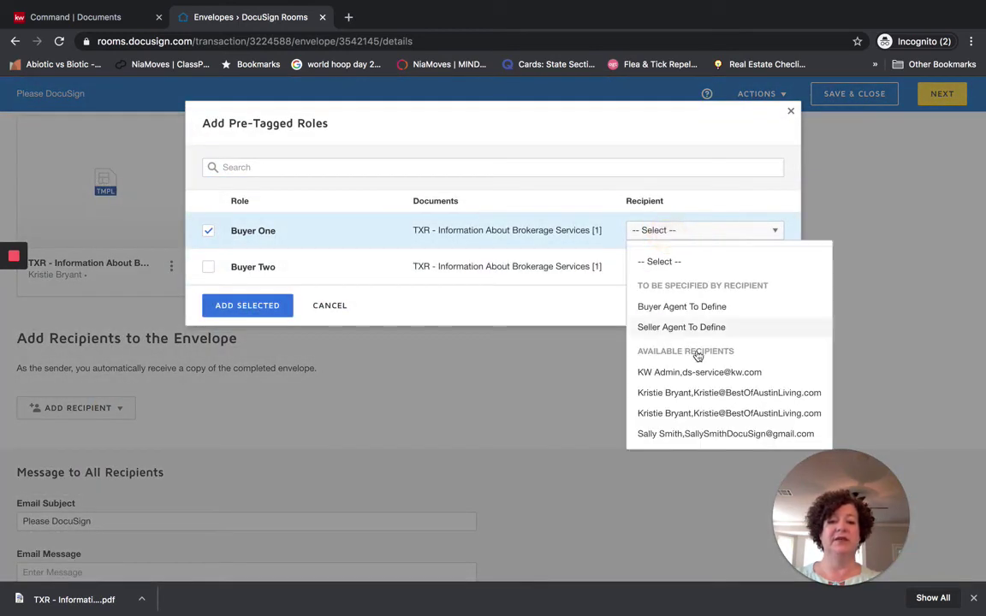
{"action": "left_click", "coordinate": [687, 434]}
{"action": "left_click", "coordinate": [250, 306]}
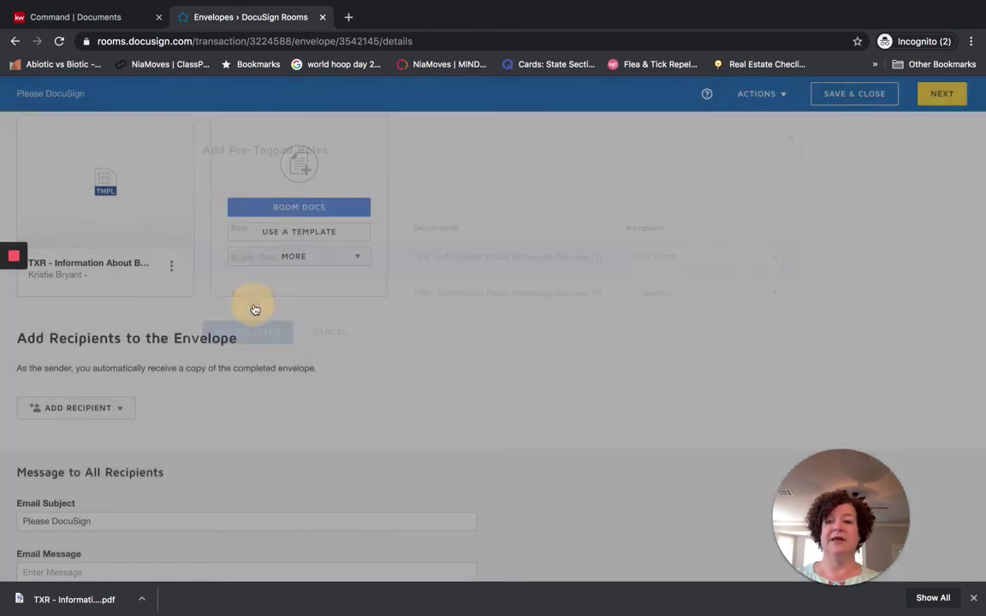
Set the envelope's email subject to "Please DocuSign IABS"
{"action": "scroll", "coordinate": [345, 451], "scroll_direction": "down", "scroll_amount": 2}
{"action": "scroll", "coordinate": [347, 454], "scroll_direction": "down", "scroll_amount": 1}
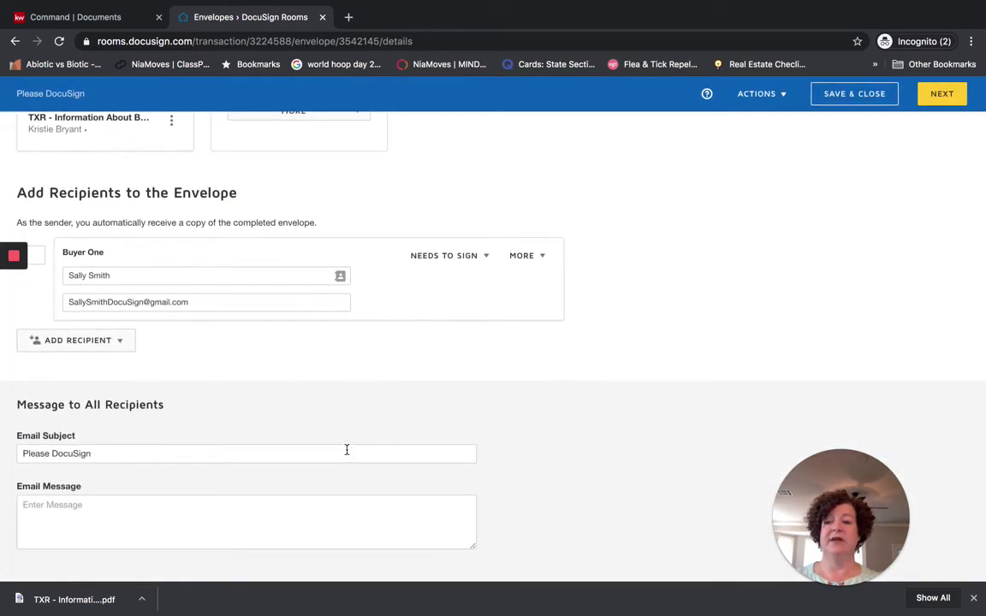
{"action": "left_click", "coordinate": [149, 454]}
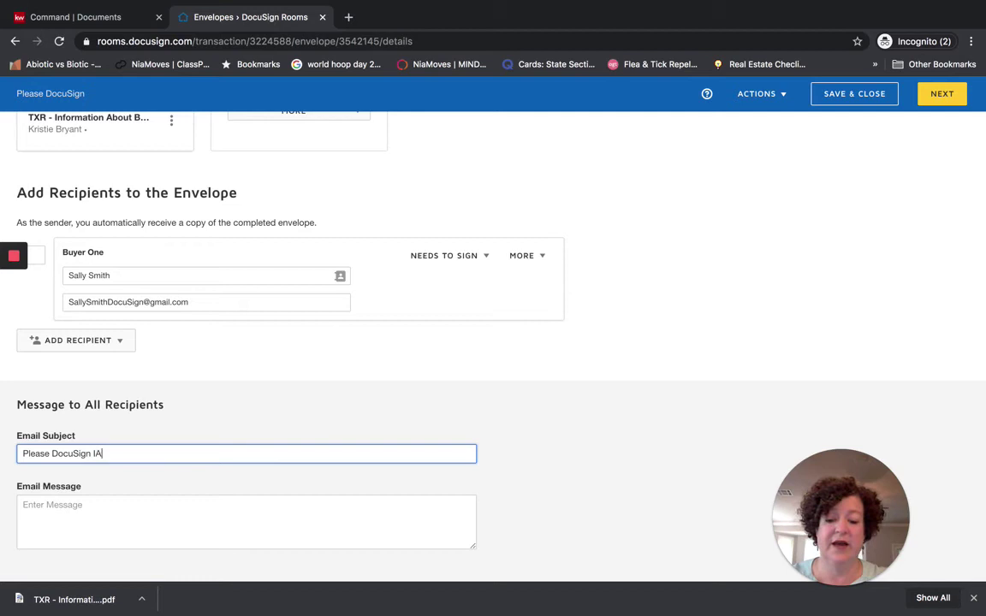
Enter the email message "Please read, review, ask questions, and then sign." for all recipients
{"action": "left_click", "coordinate": [104, 508]}
{"action": "type", "text": "Pl"}
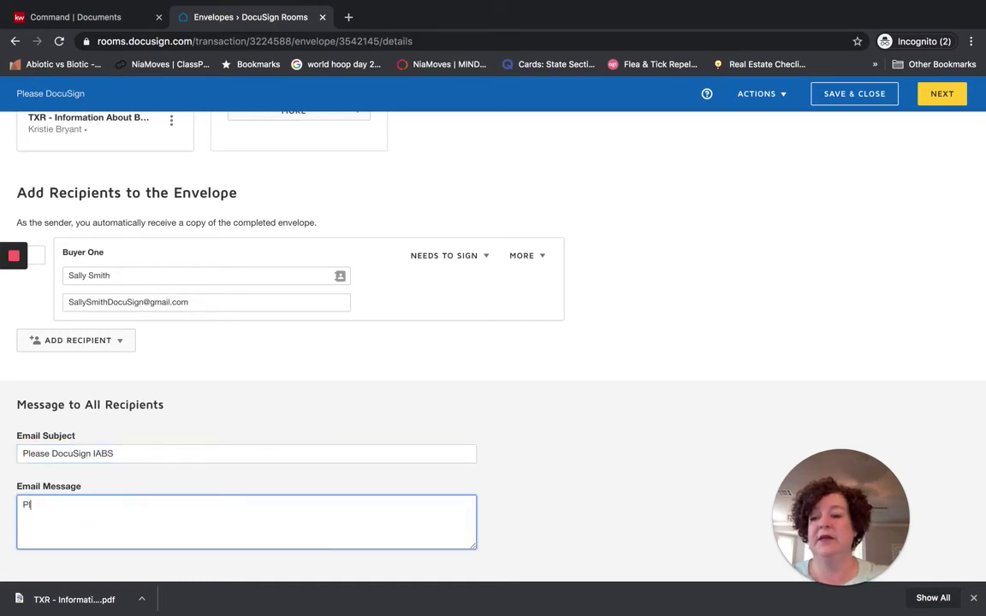
{"action": "type", "text": "ease rread,"}
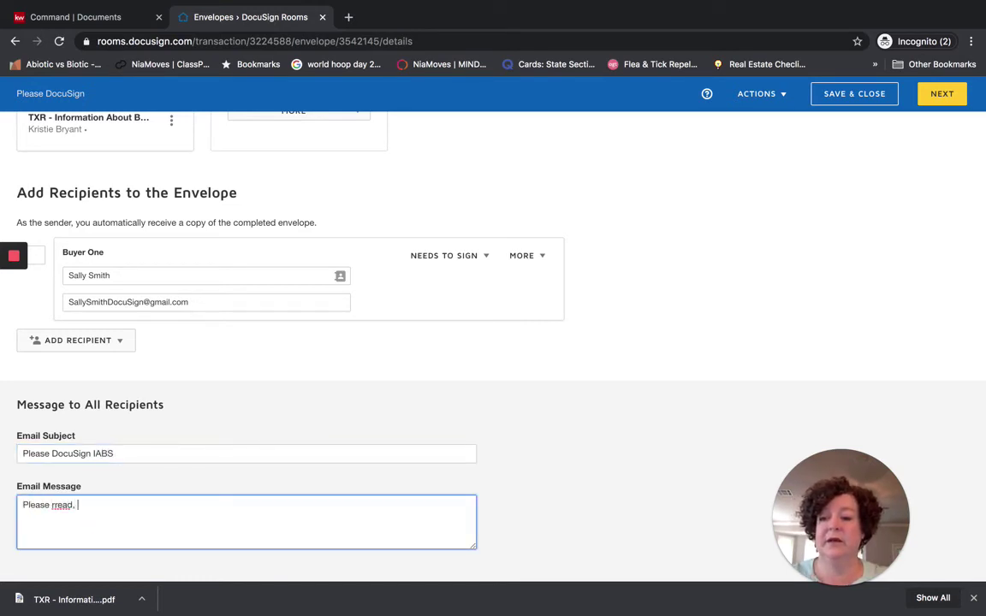
{"action": "key", "text": "BackSpace"}
{"action": "key", "text": "BackSpace"}
{"action": "key", "text": "BackSpace"}
{"action": "key", "text": "BackSpace"}
{"action": "key", "text": "BackSpace"}
{"action": "key", "text": "BackSpace"}
{"action": "type", "text": "ead, r"}
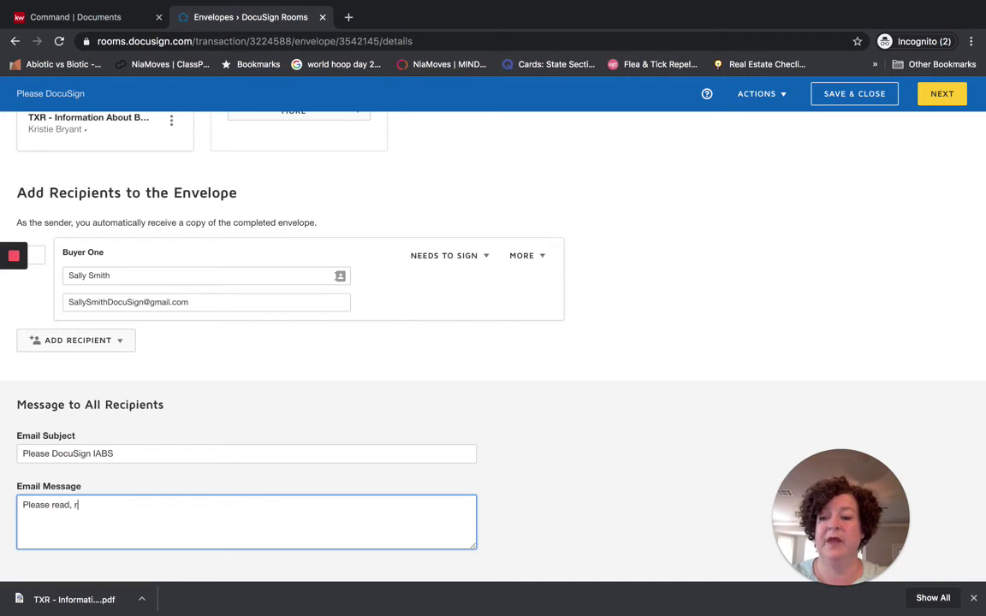
{"action": "type", "text": "eview, as"}
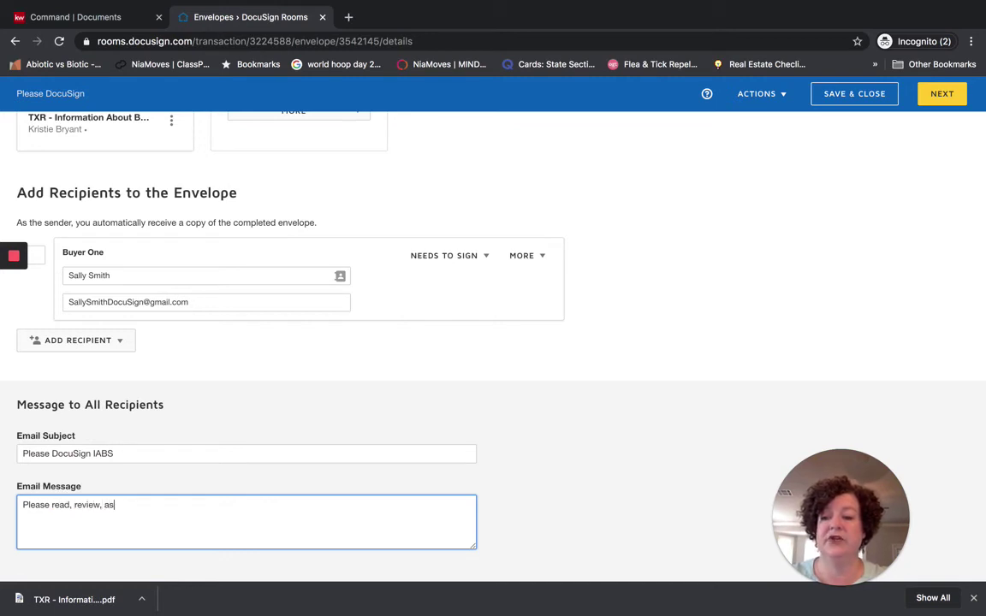
{"action": "type", "text": "k qusetions"}
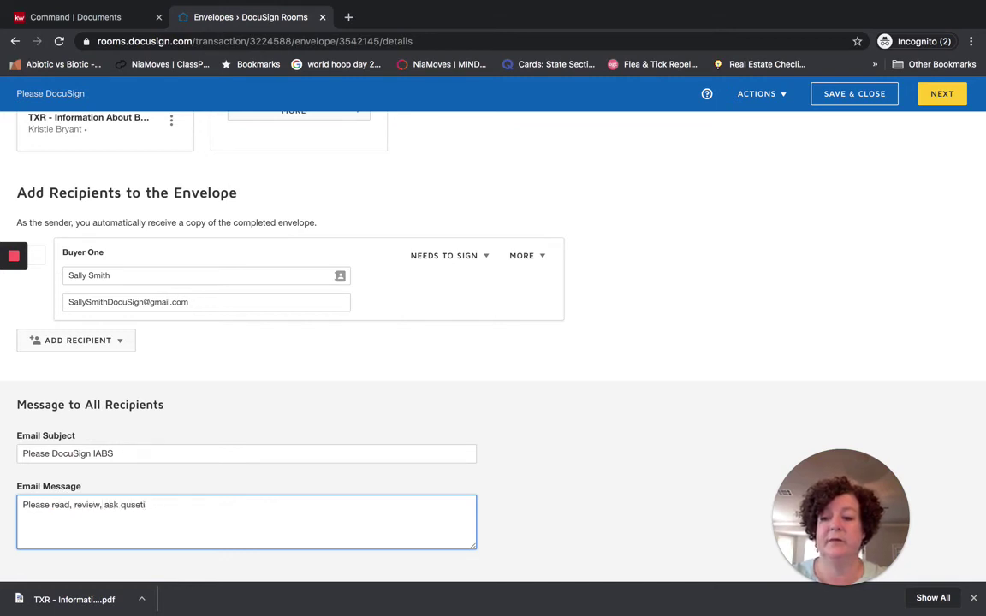
{"action": "key", "text": "BackSpace"}
{"action": "type", "text": "estions,"}
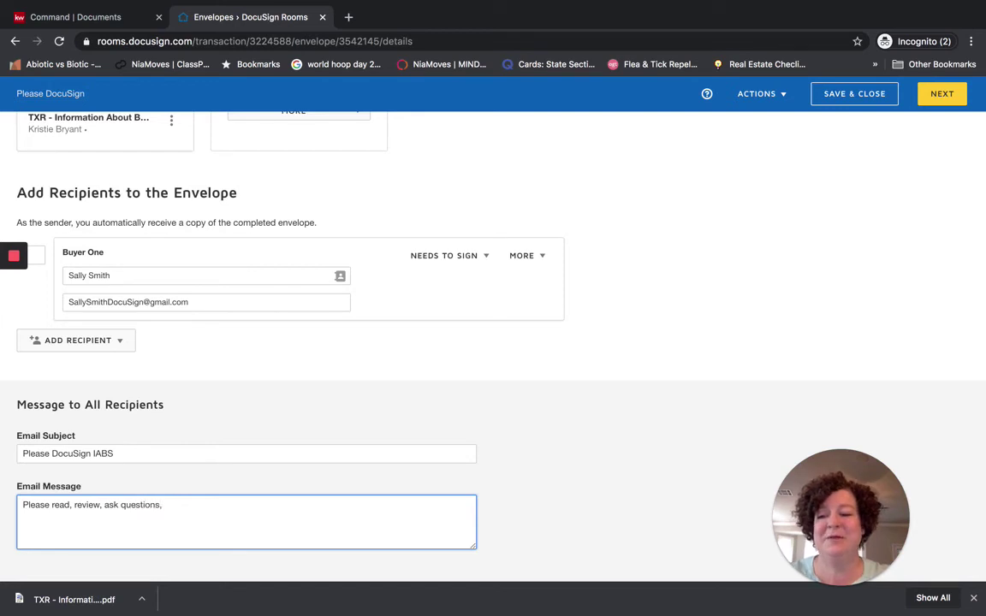
{"action": "type", "text": " and then"}
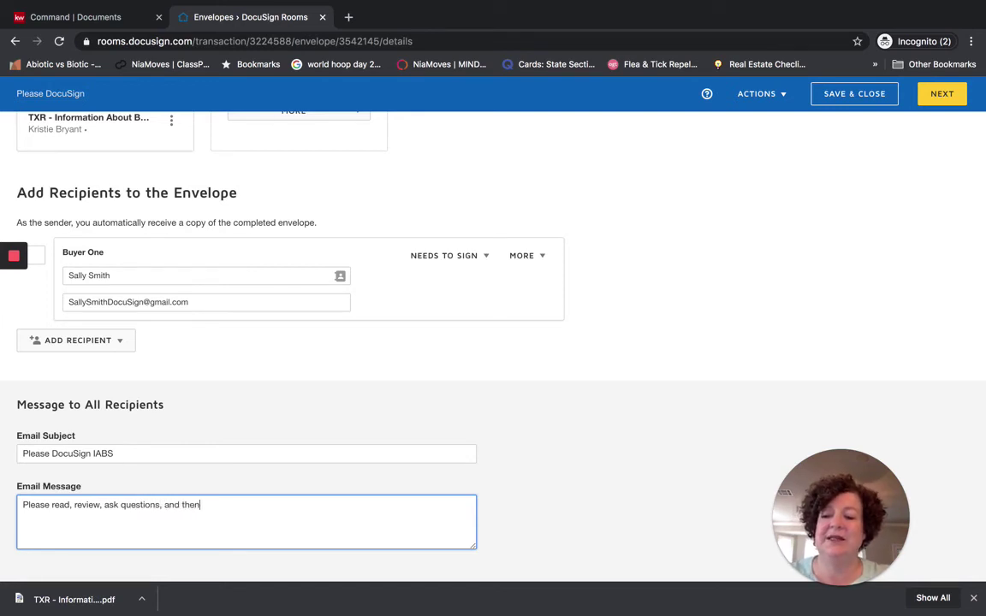
{"action": "type", "text": " sign."}
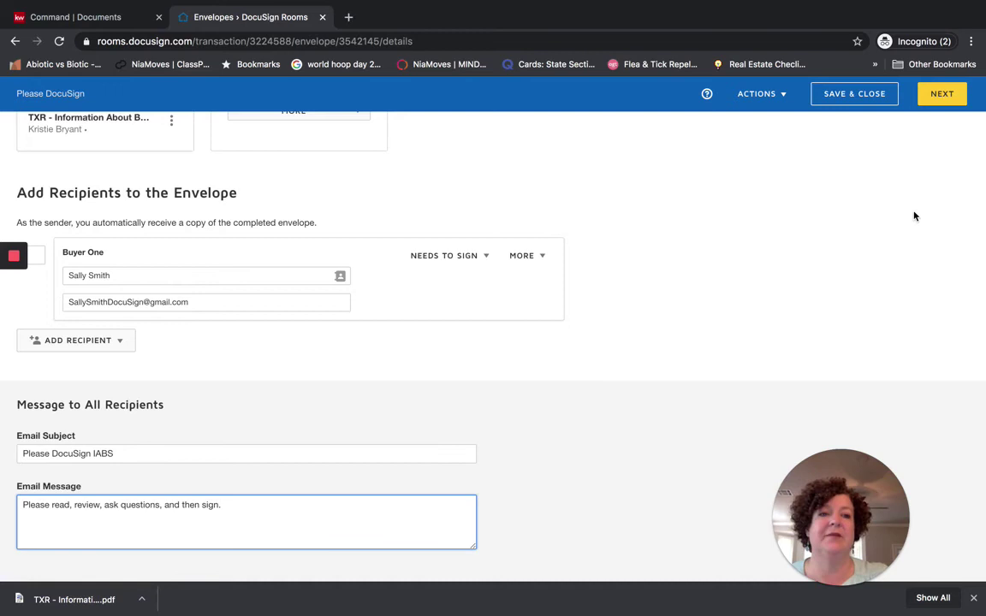
Continue to the envelope's field preparation and send the envelope with the template's existing fields
{"action": "left_click", "coordinate": [940, 93]}
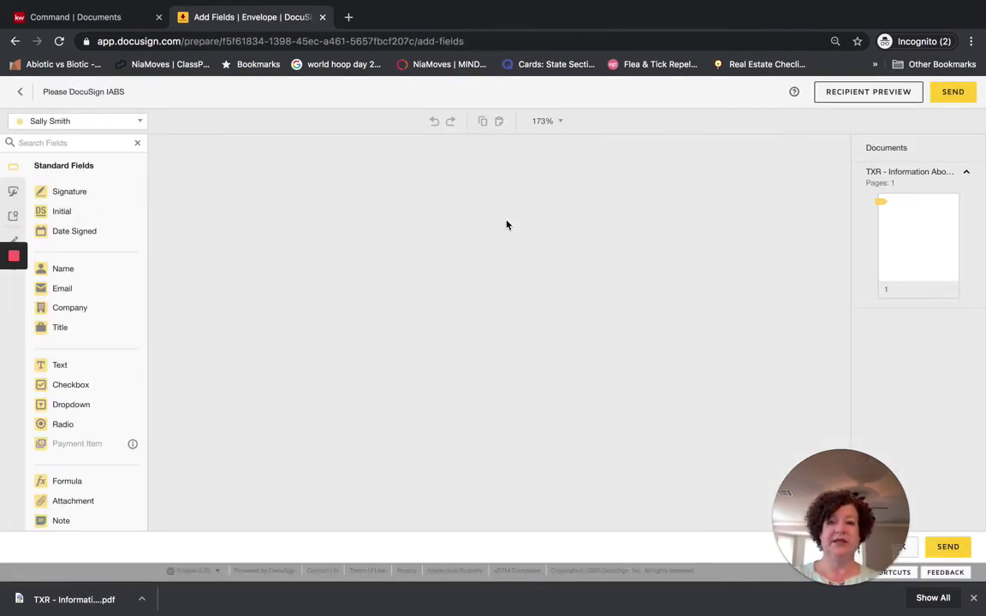
{"action": "left_click", "coordinate": [952, 92]}
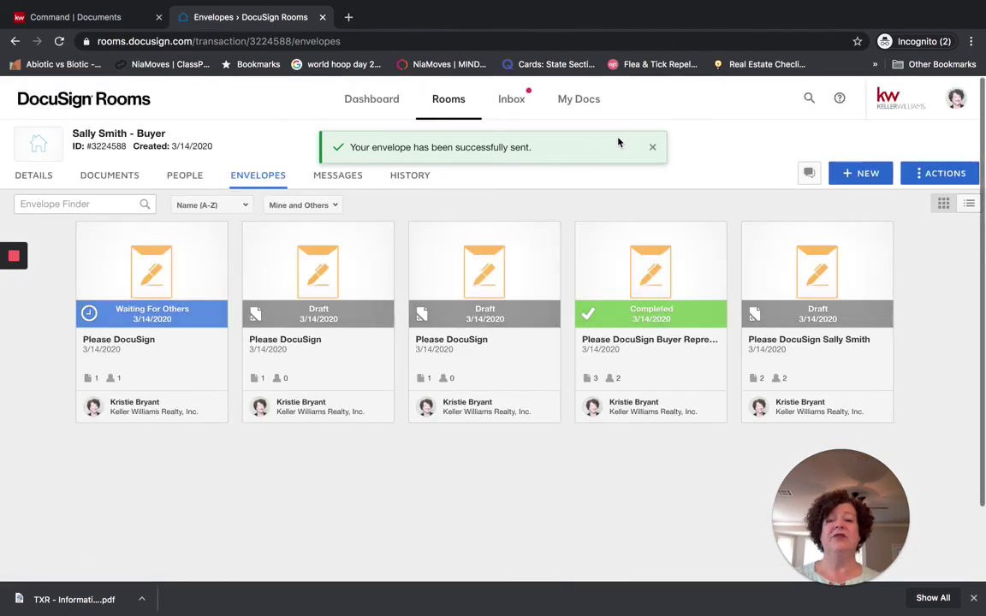
Switch from DocuSign Rooms to DocuSign eSignature and look through the list of saved personal templates
{"action": "left_click", "coordinate": [959, 100]}
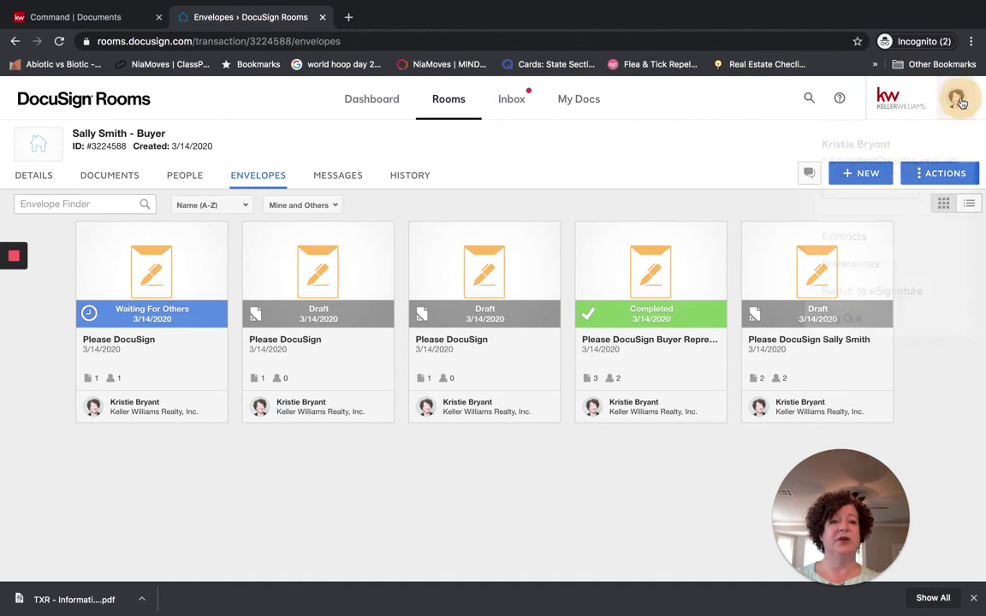
{"action": "left_click", "coordinate": [851, 291]}
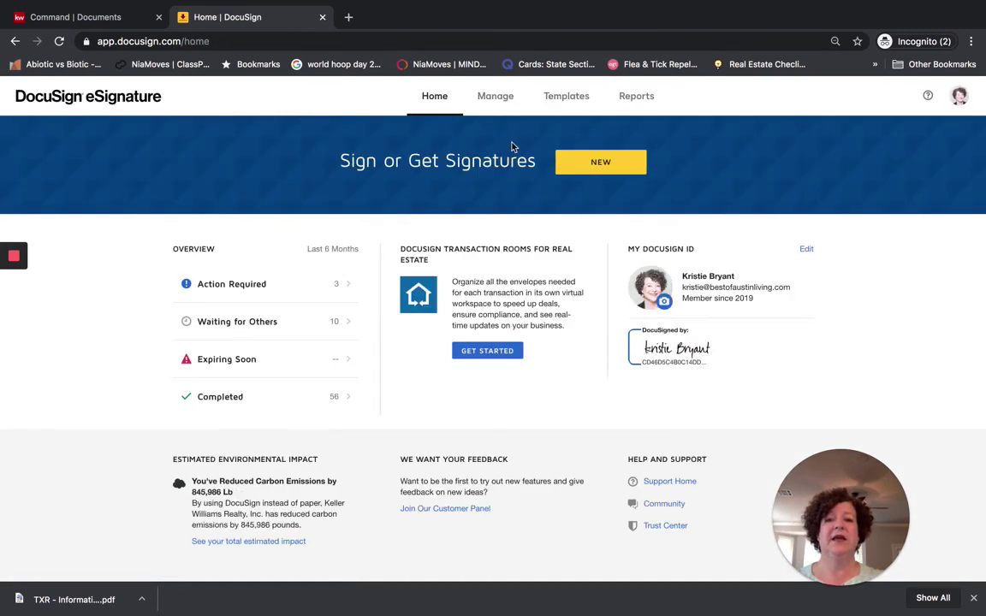
{"action": "left_click", "coordinate": [557, 99]}
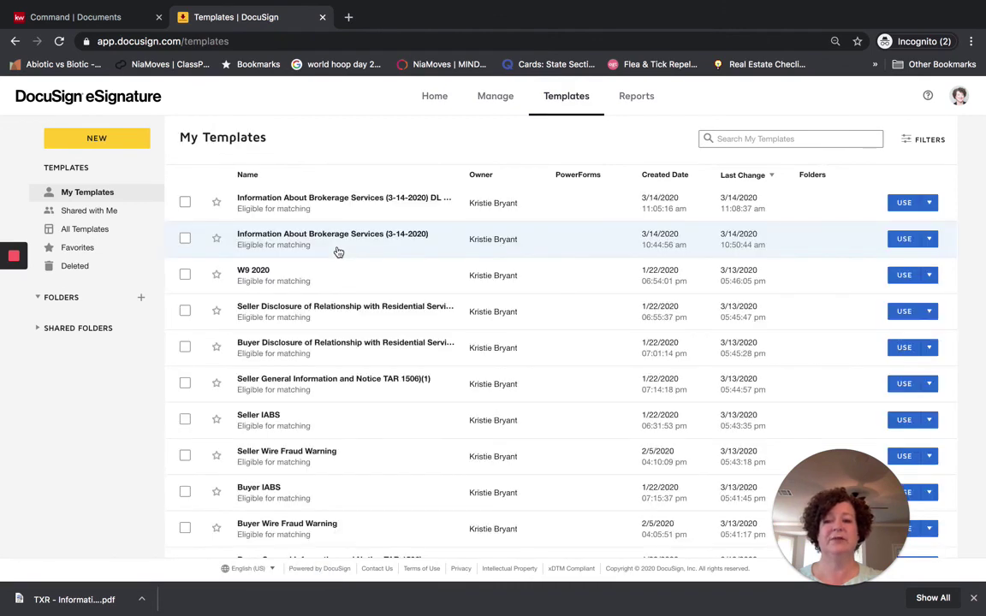
{"action": "scroll", "coordinate": [388, 262], "scroll_direction": "down", "scroll_amount": 2}
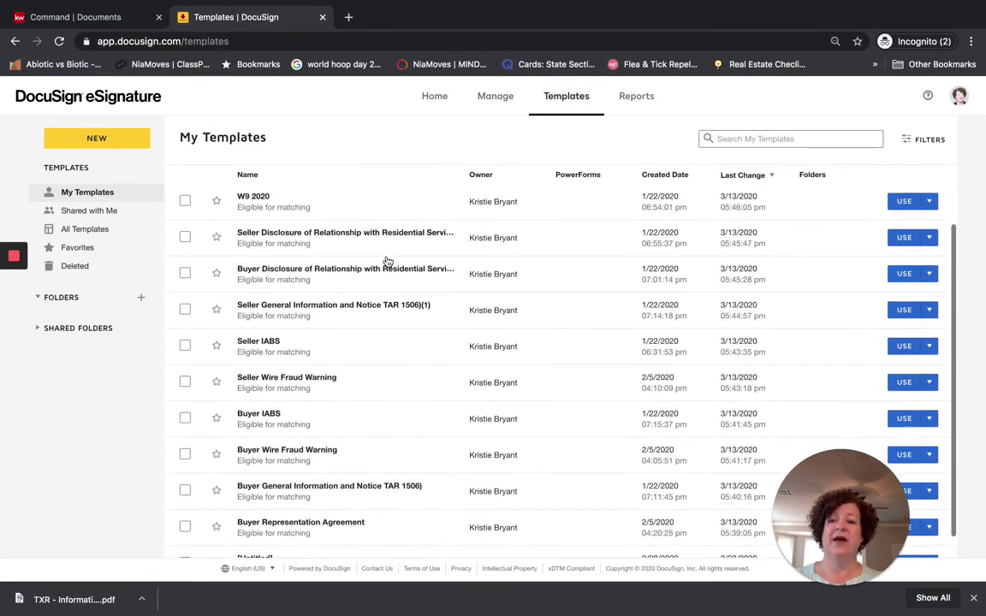
{"action": "scroll", "coordinate": [388, 262], "scroll_direction": "down", "scroll_amount": 1}
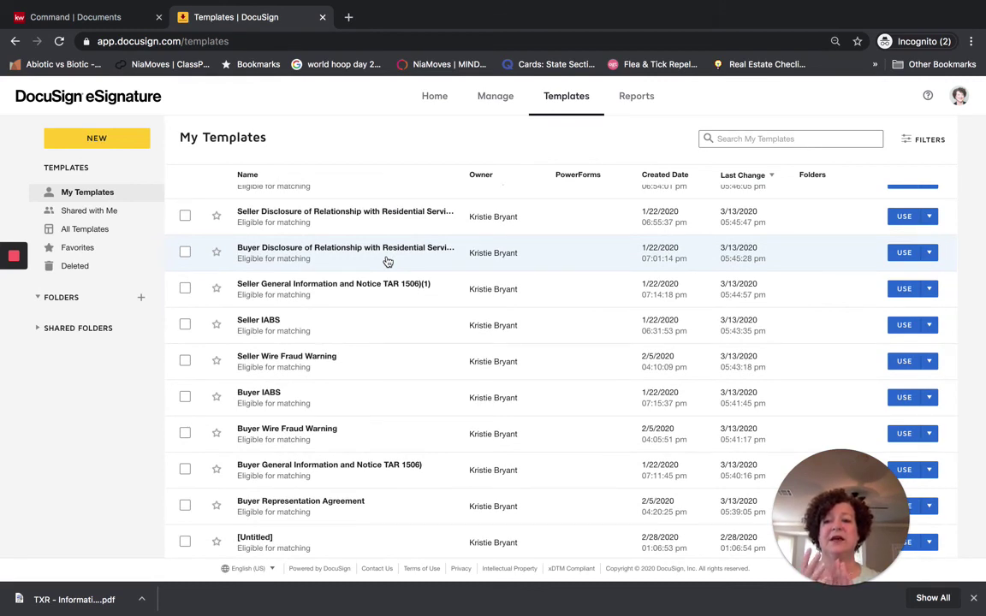
{"action": "scroll", "coordinate": [388, 262], "scroll_direction": "down", "scroll_amount": 1}
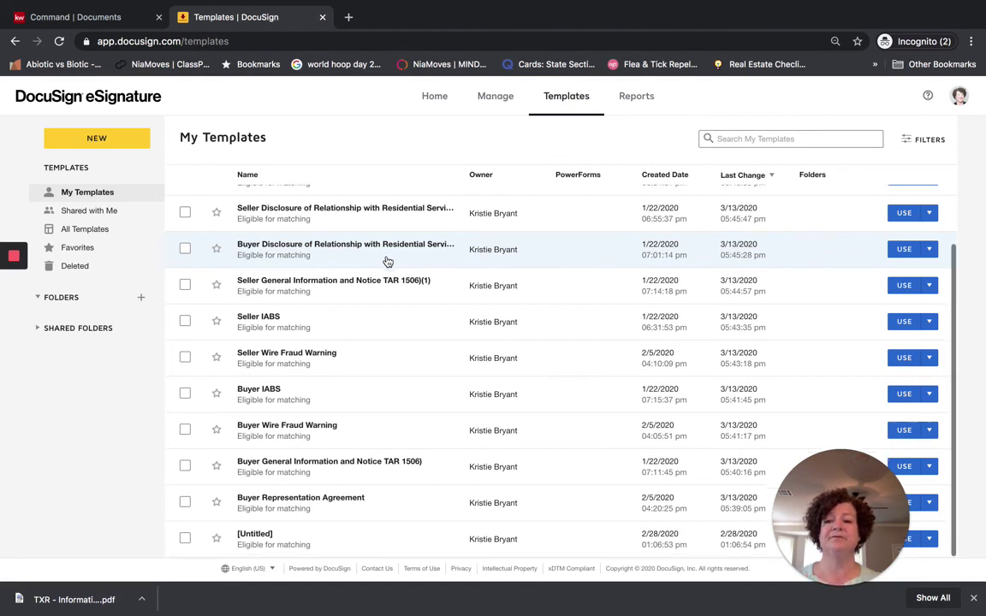